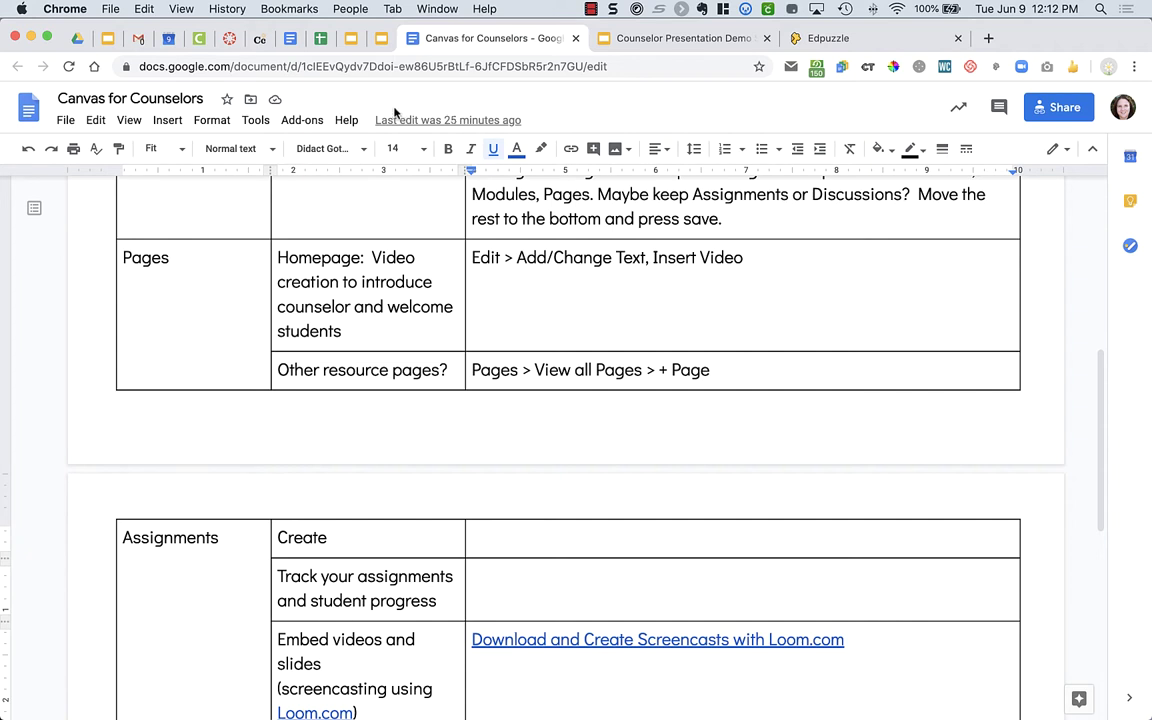
- Switch to the Chrome tab showing the Counselor PD course home page
{"action": "left_click", "coordinate": [227, 40]}
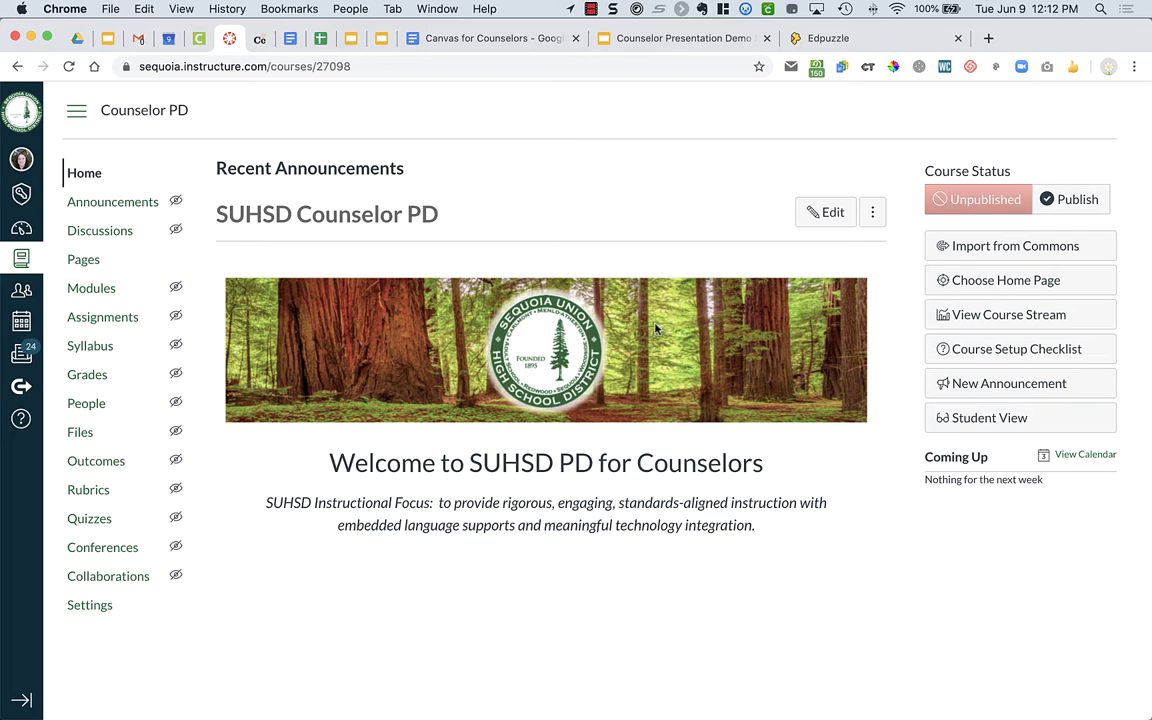
- Open the SUHSD Counseling PD front page in the rich-text editor
{"action": "left_click", "coordinate": [829, 214]}
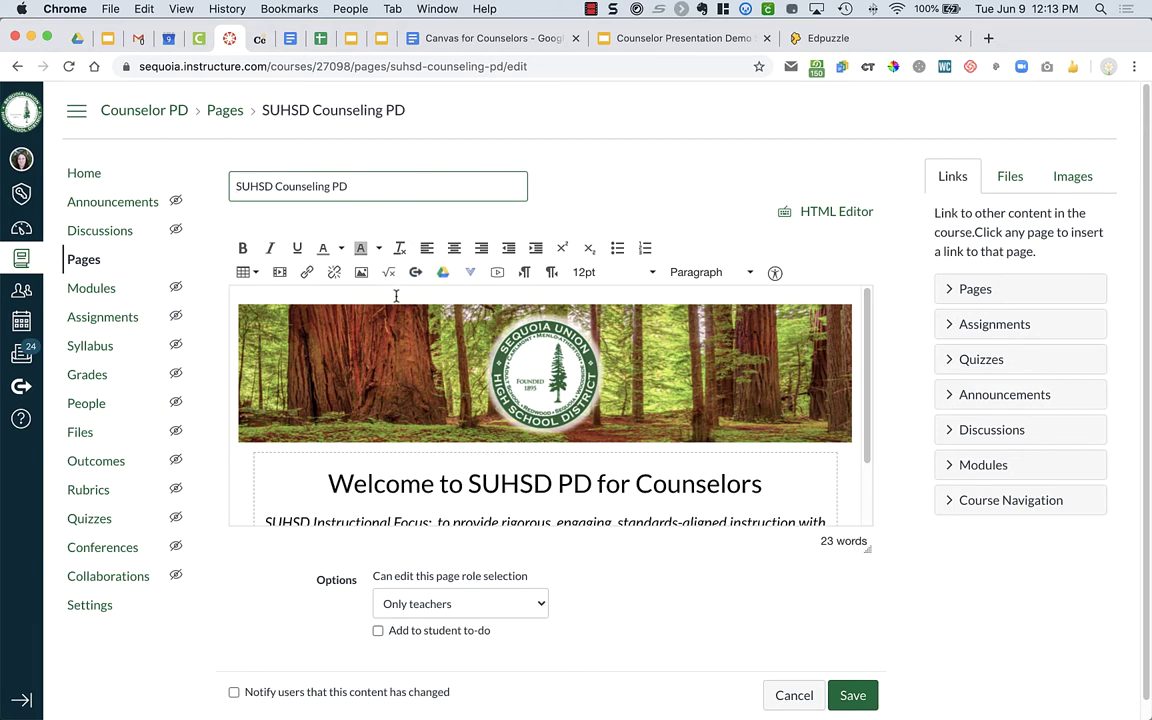
{"action": "scroll", "coordinate": [398, 326], "scroll_direction": "down", "scroll_amount": 3}
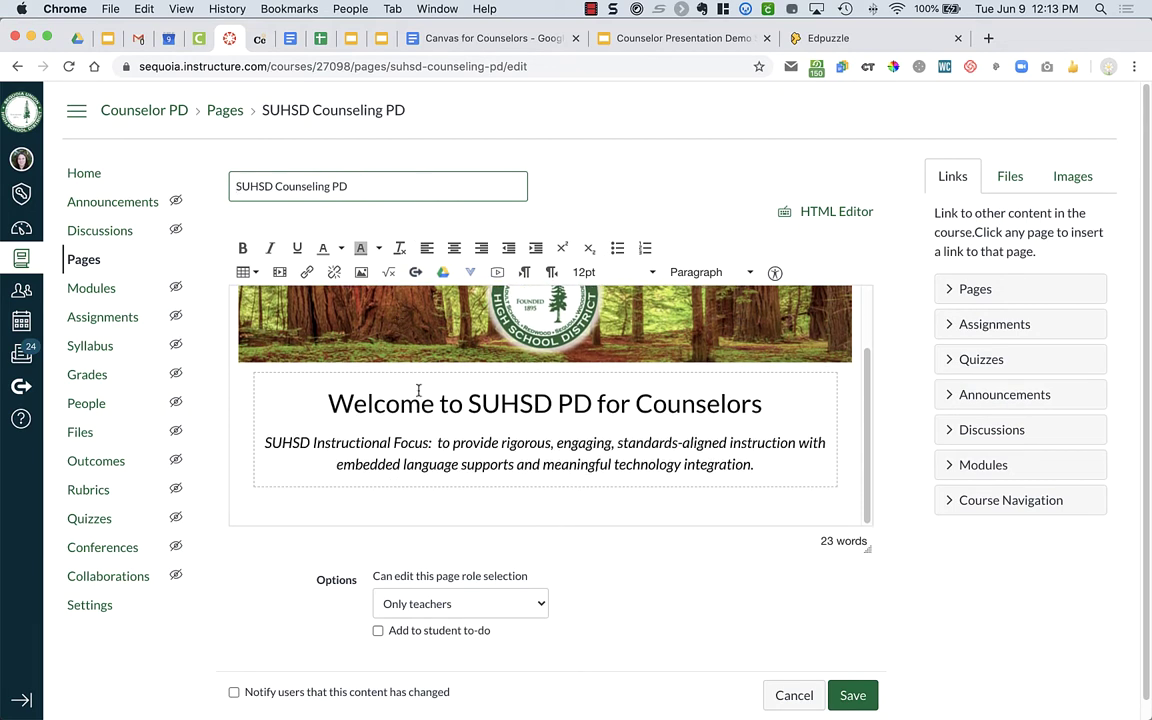
{"action": "scroll", "coordinate": [390, 355], "scroll_direction": "down", "scroll_amount": 1}
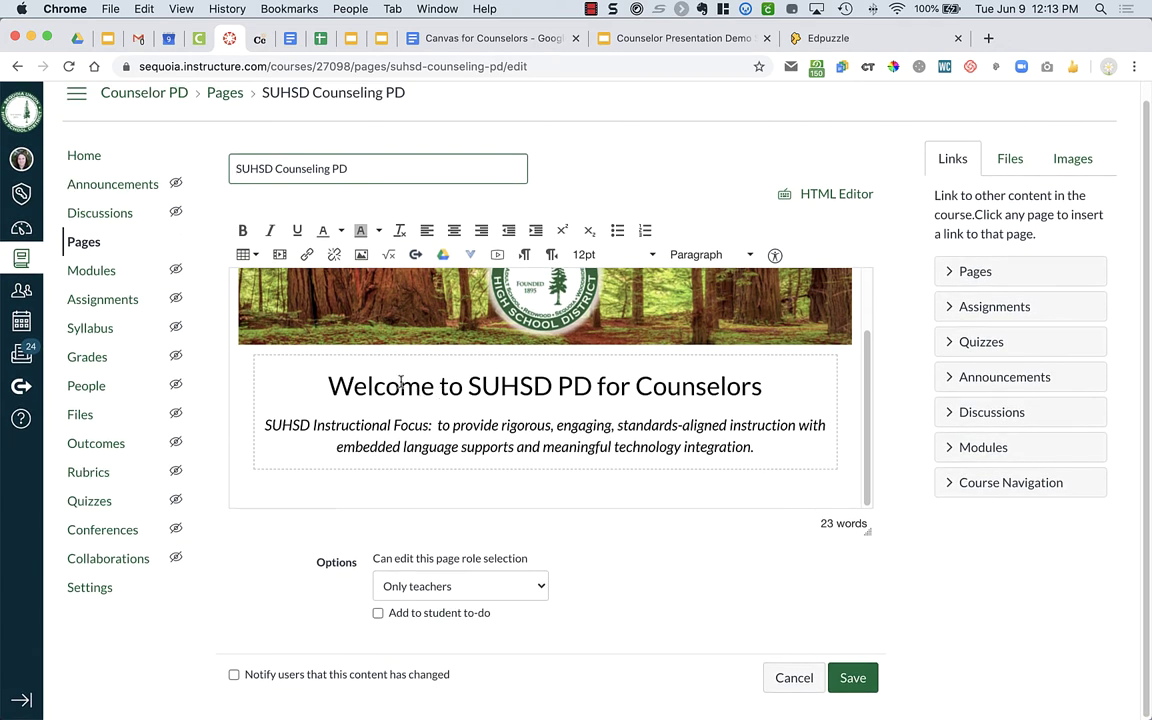
- Place the insertion point on the empty line below the welcome section
{"action": "left_click", "coordinate": [334, 382]}
{"action": "left_click_drag", "start_coordinate": [328, 385], "coordinate": [758, 446]}
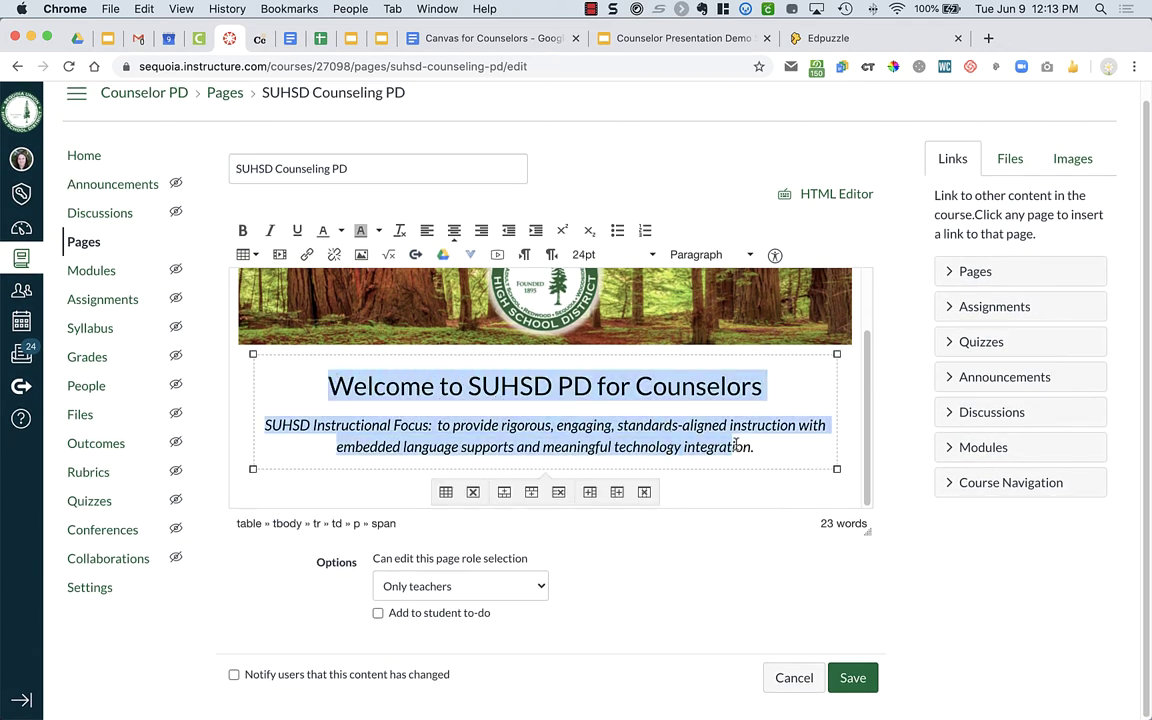
{"action": "left_click", "coordinate": [728, 492]}
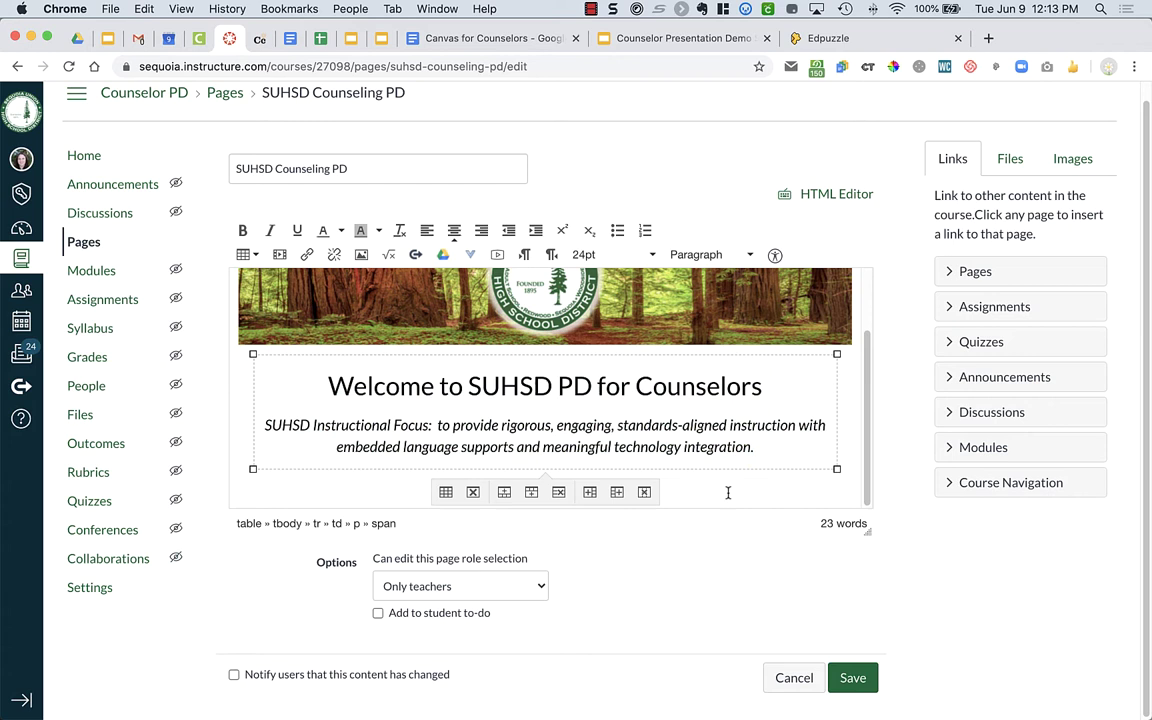
{"action": "left_click", "coordinate": [695, 386]}
{"action": "left_click", "coordinate": [858, 437]}
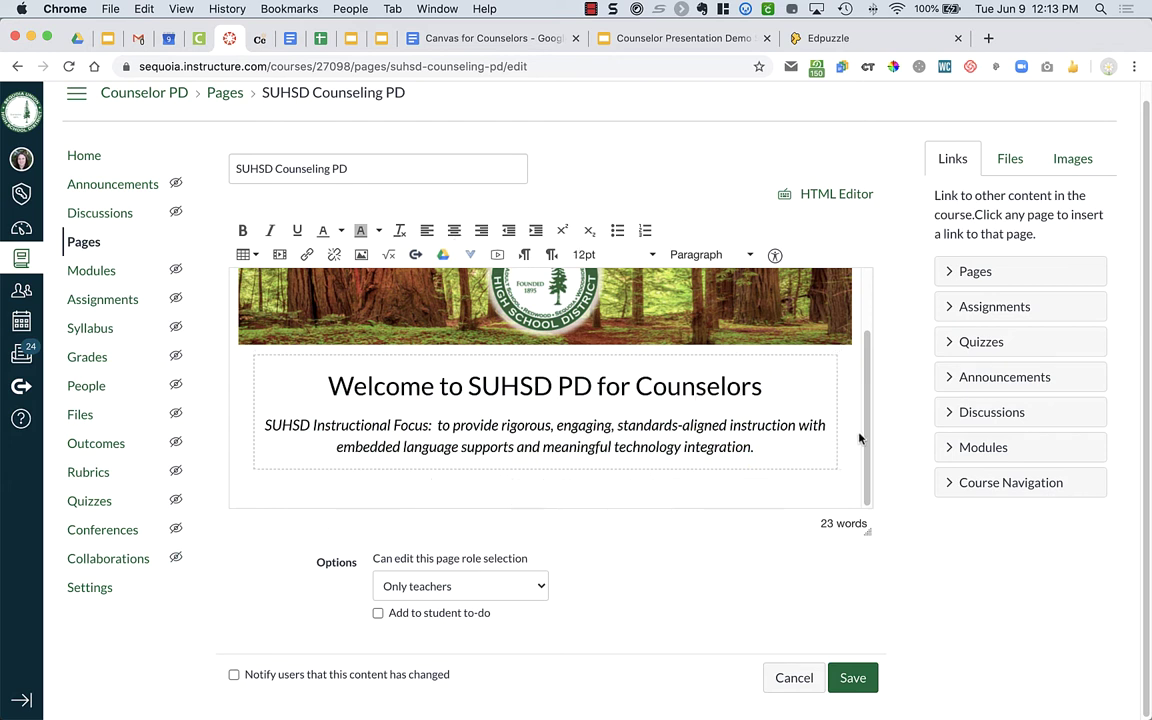
{"action": "left_click", "coordinate": [543, 486]}
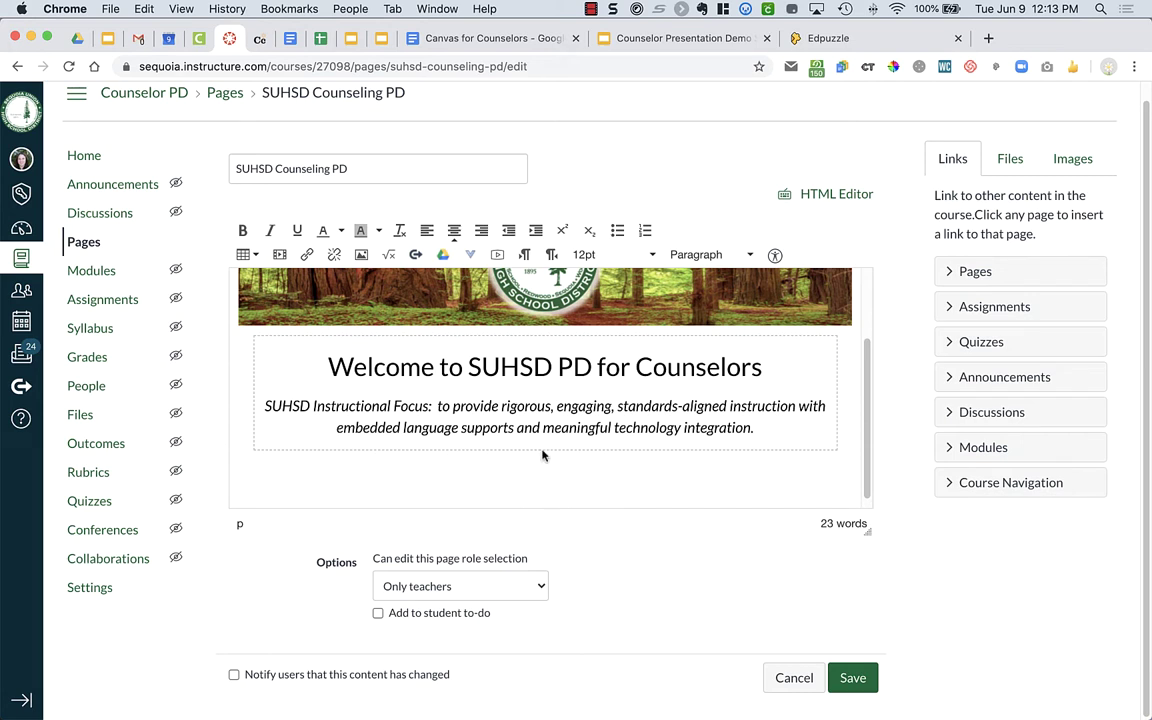
- Add the line 'Tyfadfnsf;aksd' in bold red text with a yellow highlight
{"action": "type", "text": "Tyfadfnsf;aksd"}
{"action": "left_click_drag", "start_coordinate": [589, 496], "coordinate": [489, 489]}
{"action": "left_click", "coordinate": [242, 230]}
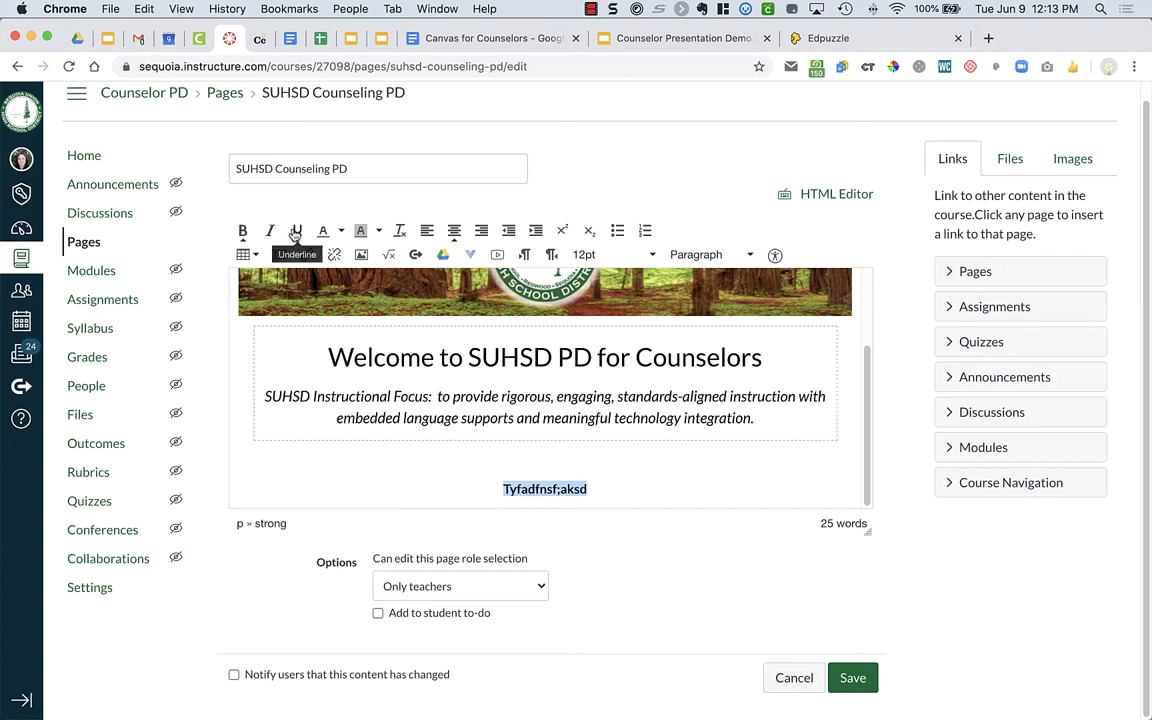
{"action": "left_click", "coordinate": [341, 232]}
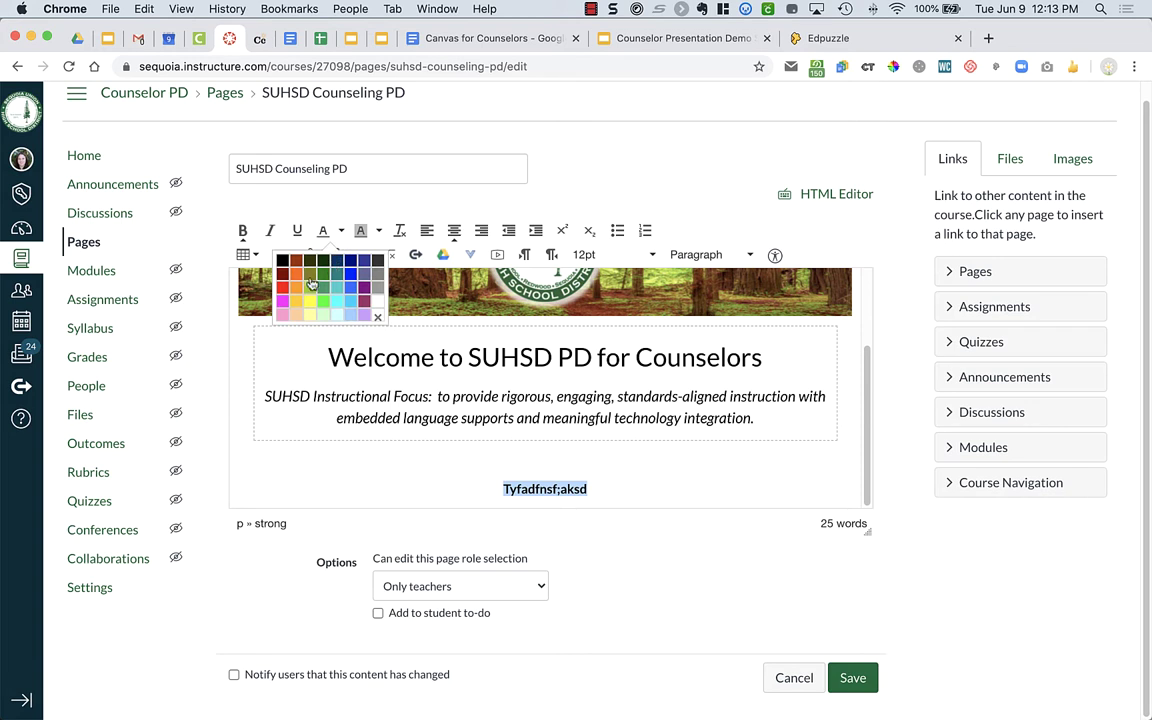
{"action": "left_click", "coordinate": [283, 295]}
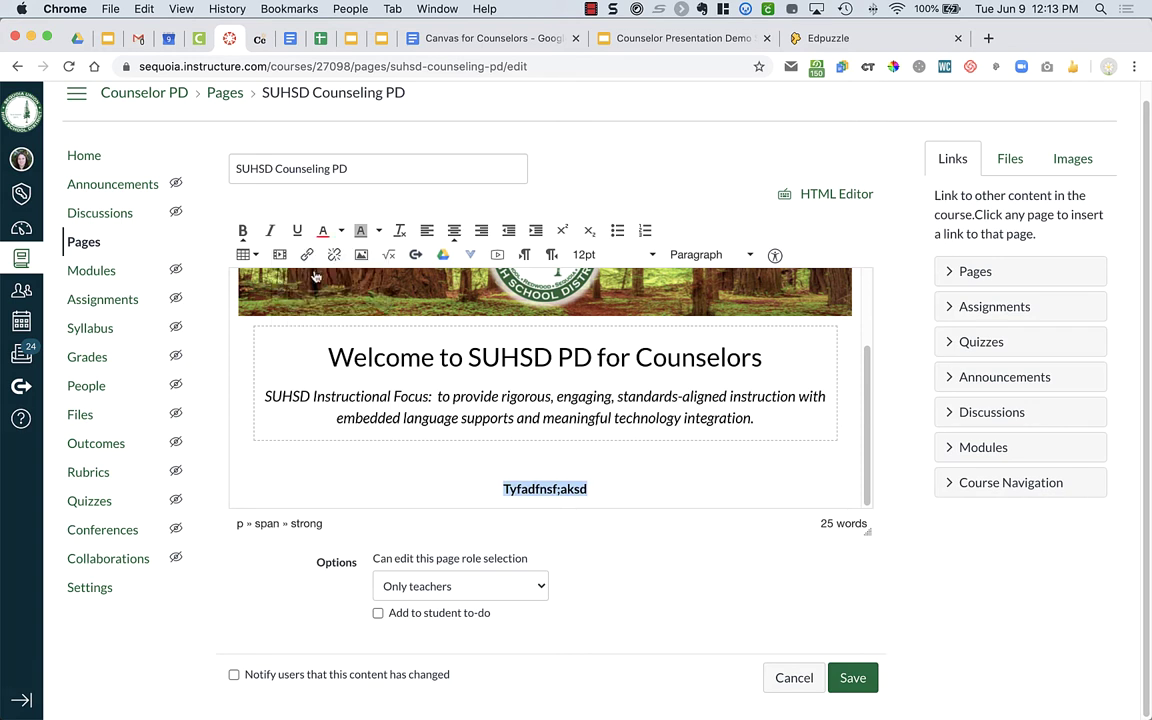
{"action": "left_click", "coordinate": [378, 232]}
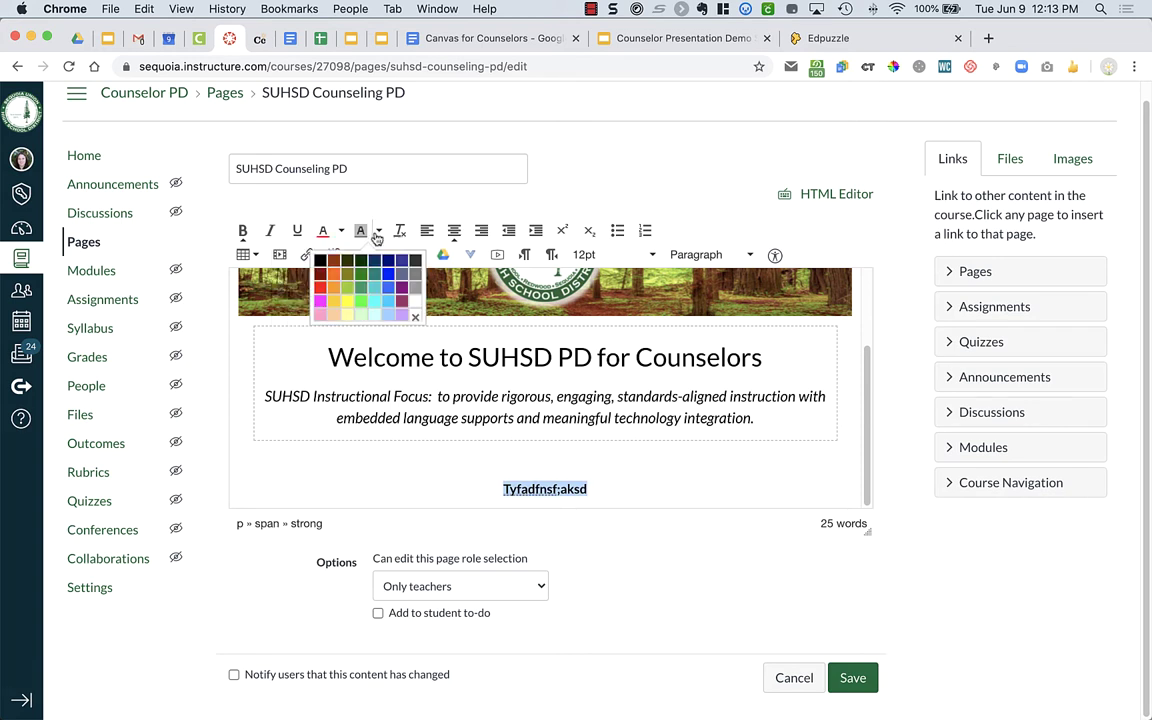
{"action": "left_click", "coordinate": [358, 313]}
{"action": "left_click", "coordinate": [430, 470]}
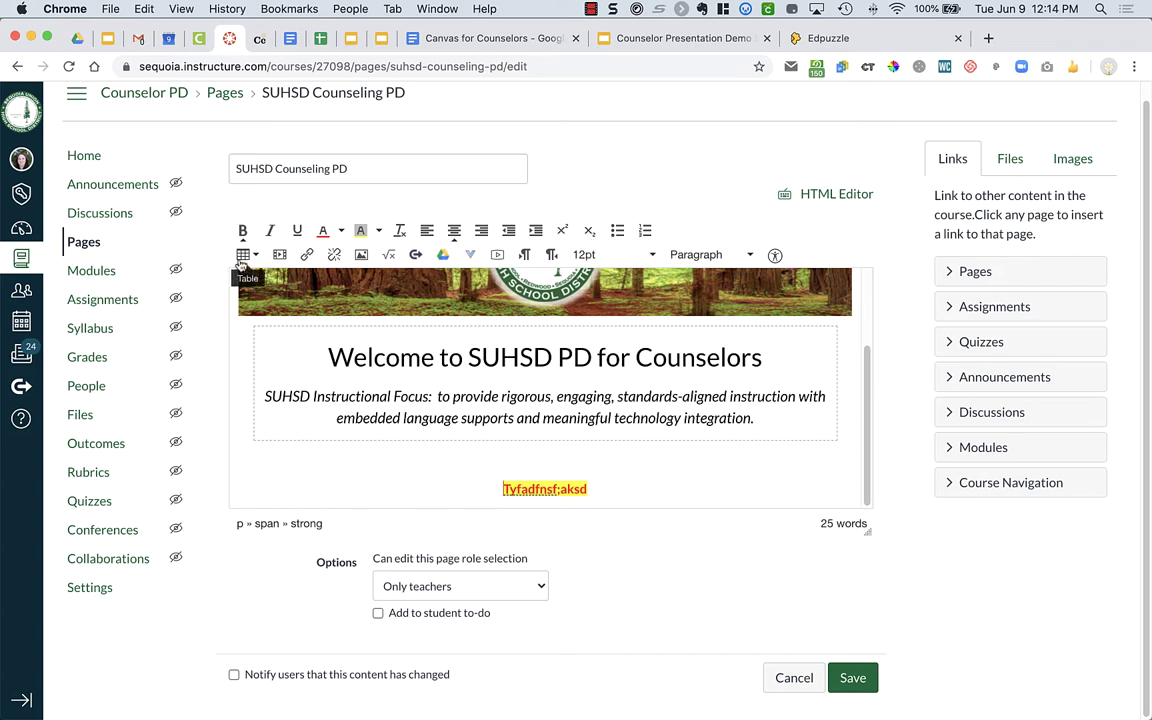
- Move the insertion point below the sample line and bring up the table insertion options
{"action": "left_click", "coordinate": [375, 355]}
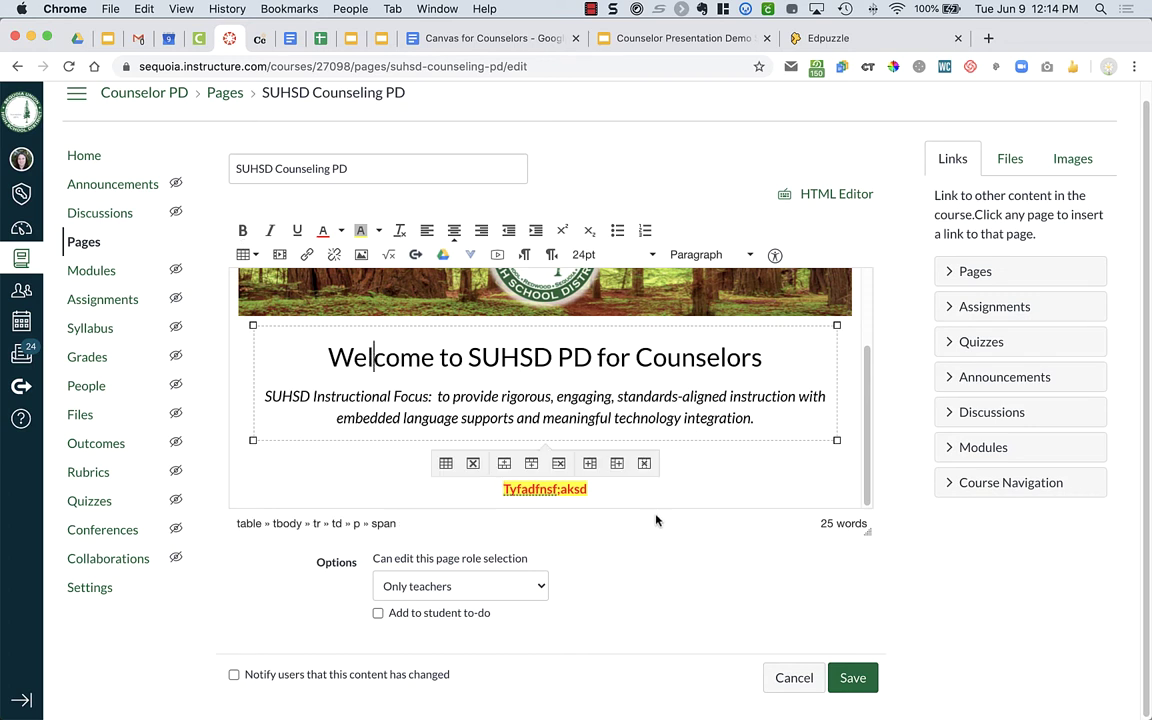
{"action": "left_click", "coordinate": [635, 492]}
{"action": "scroll", "coordinate": [635, 492], "scroll_direction": "down", "scroll_amount": 1}
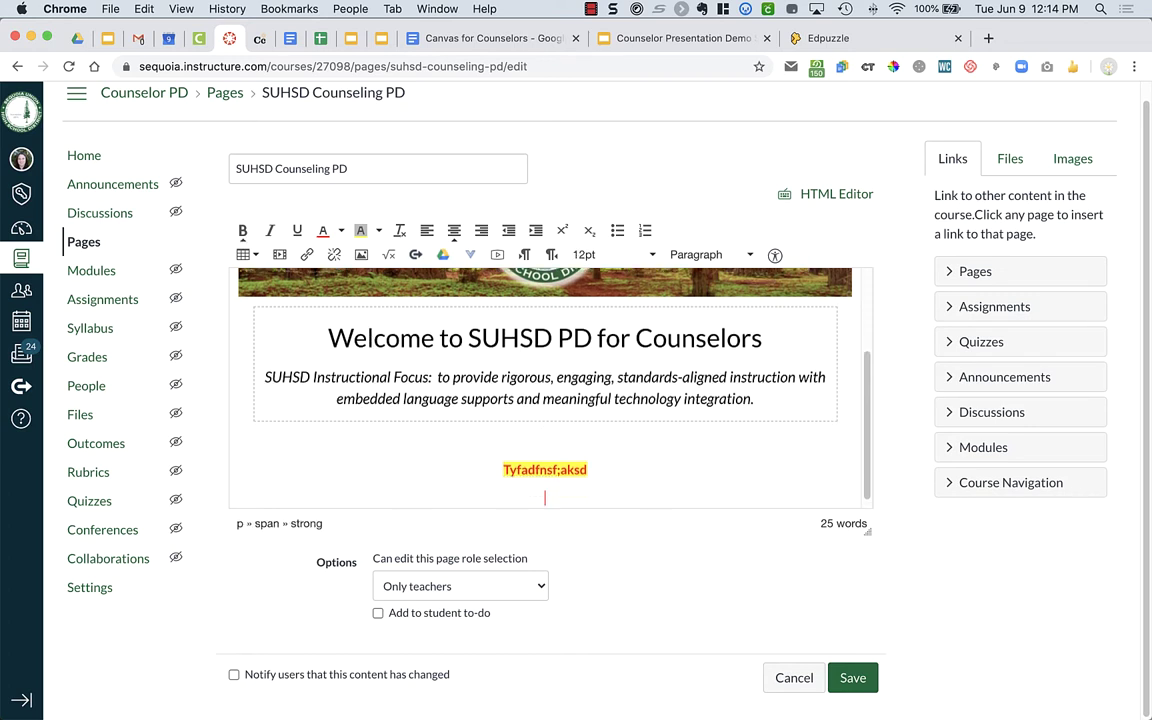
{"action": "left_click", "coordinate": [252, 261]}
{"action": "mouse_move", "coordinate": [272, 282]}
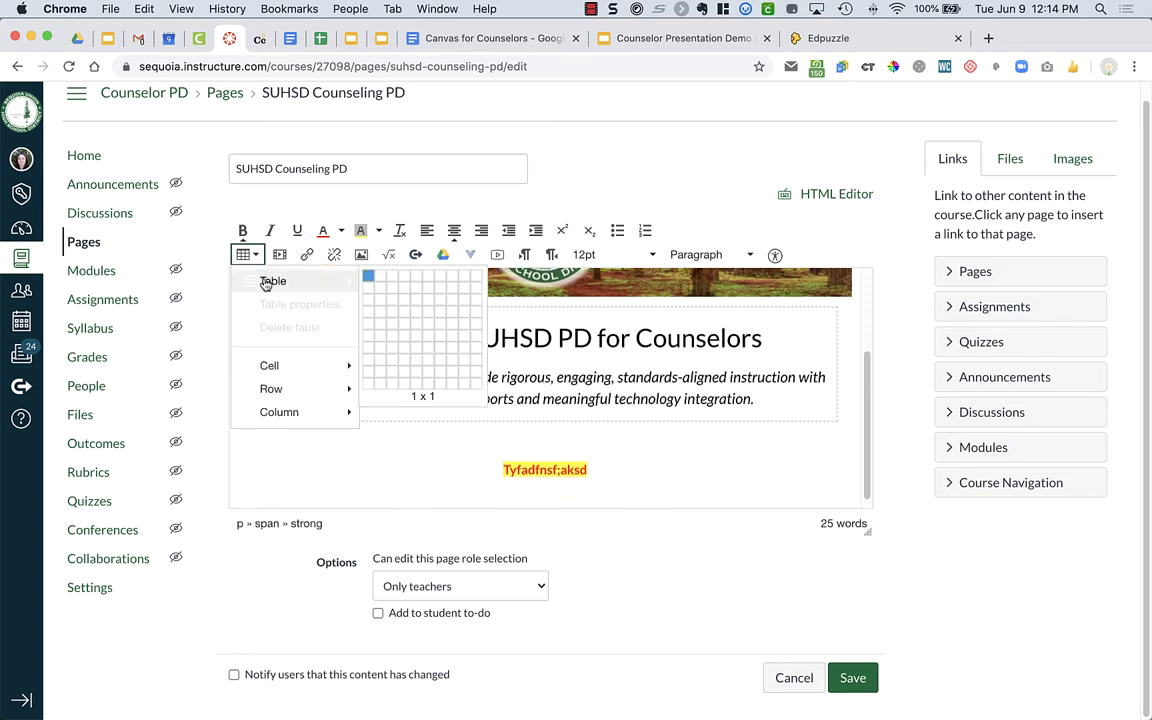
{"action": "left_click", "coordinate": [366, 283]}
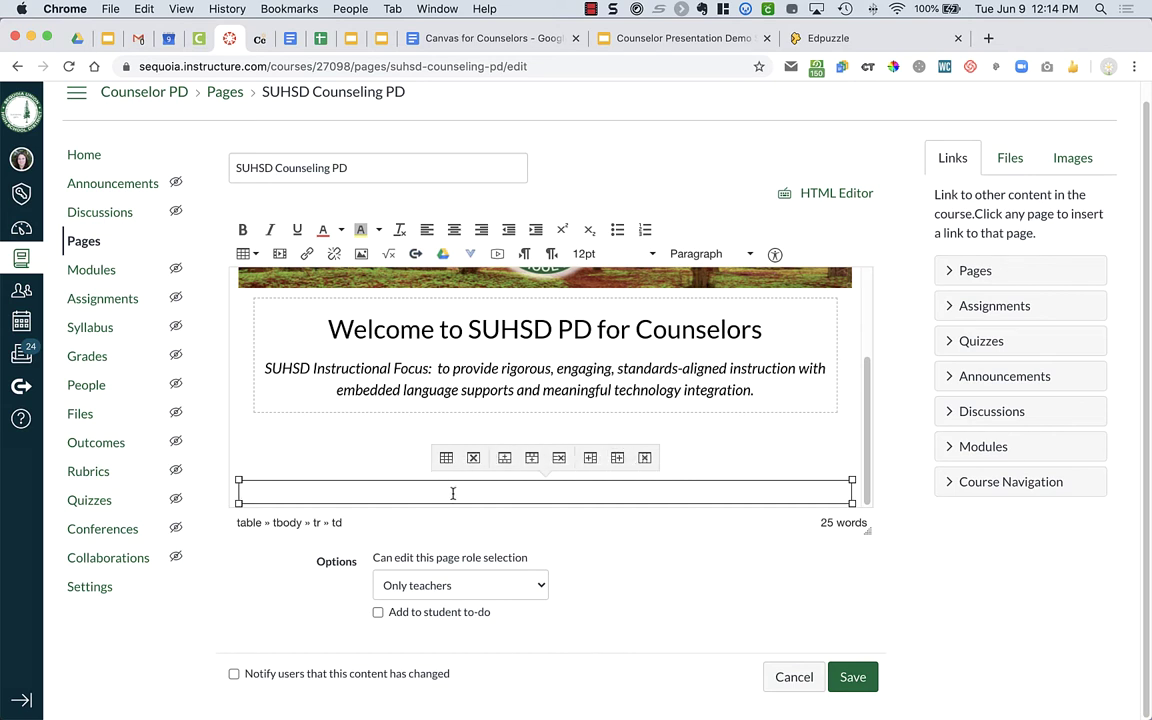
{"action": "type", "text": "gsfgs"}
{"action": "left_click", "coordinate": [473, 457]}
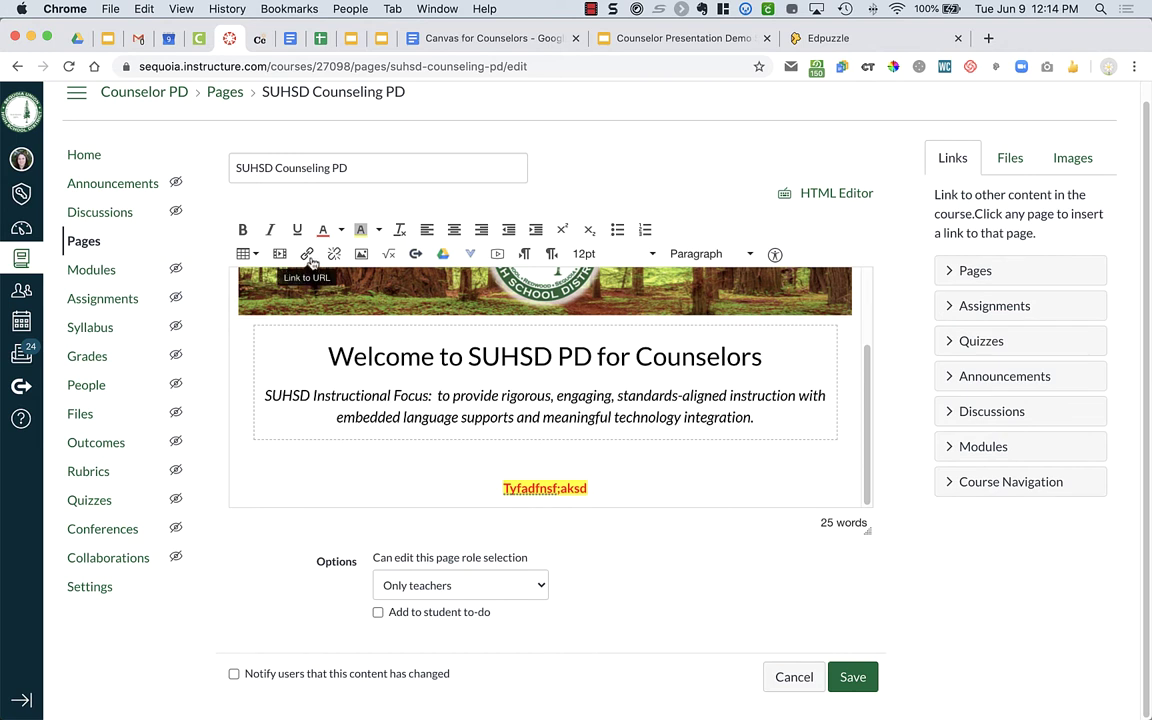
- Link the highlighted sample line to carlmontho.org
{"action": "left_click_drag", "start_coordinate": [598, 489], "coordinate": [505, 491]}
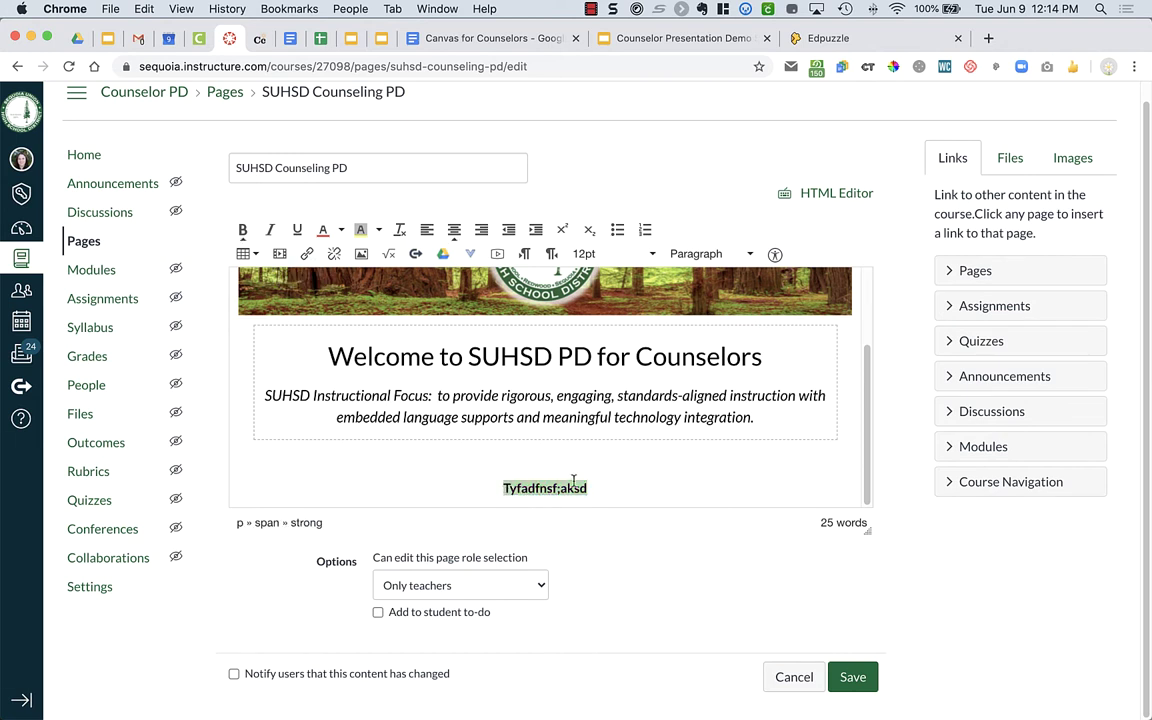
{"action": "left_click", "coordinate": [308, 256]}
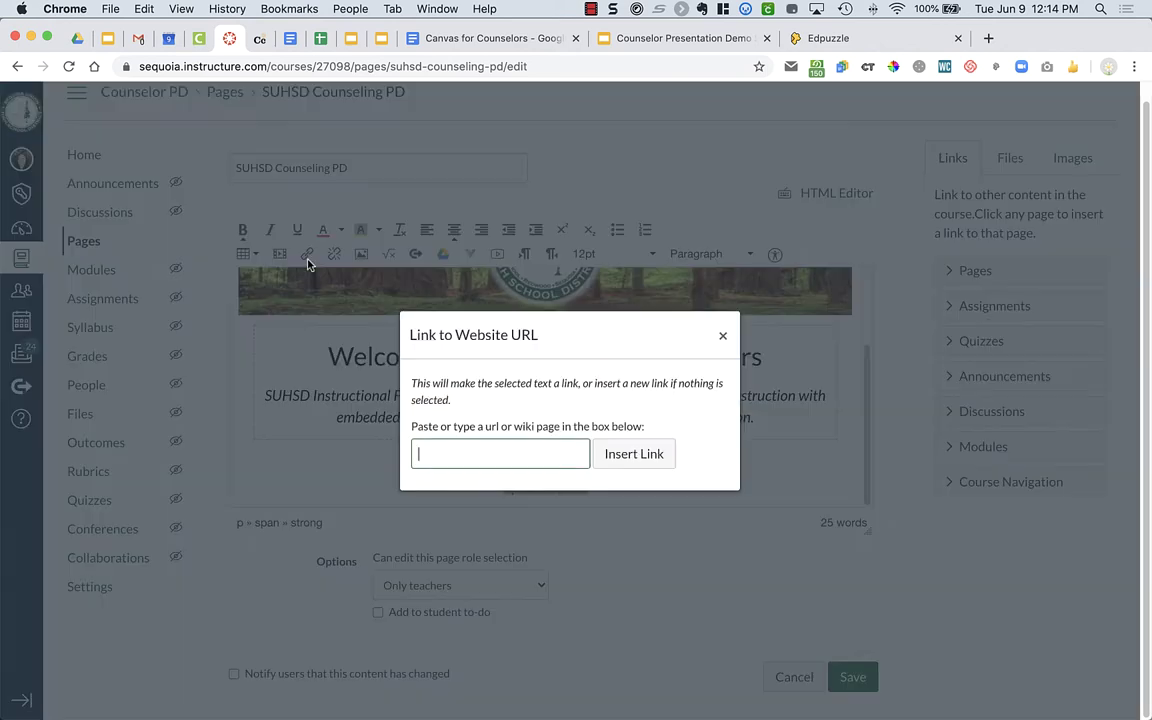
{"action": "type", "text": "carlmont"}
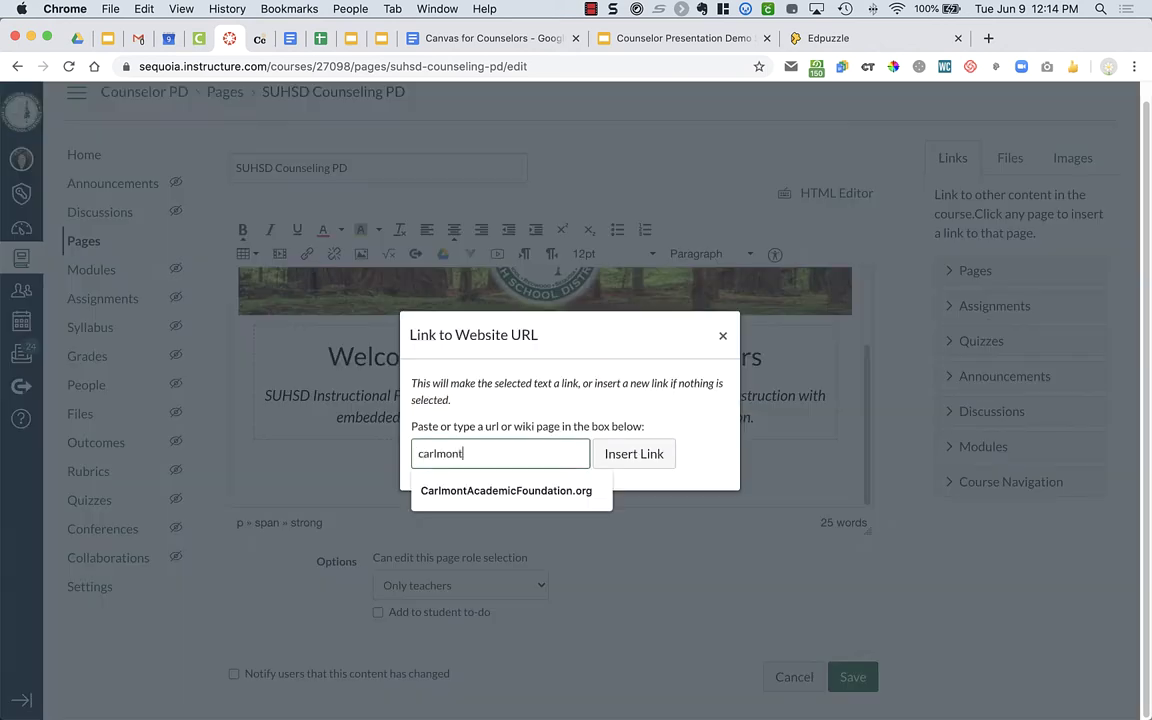
{"action": "type", "text": "ho.org"}
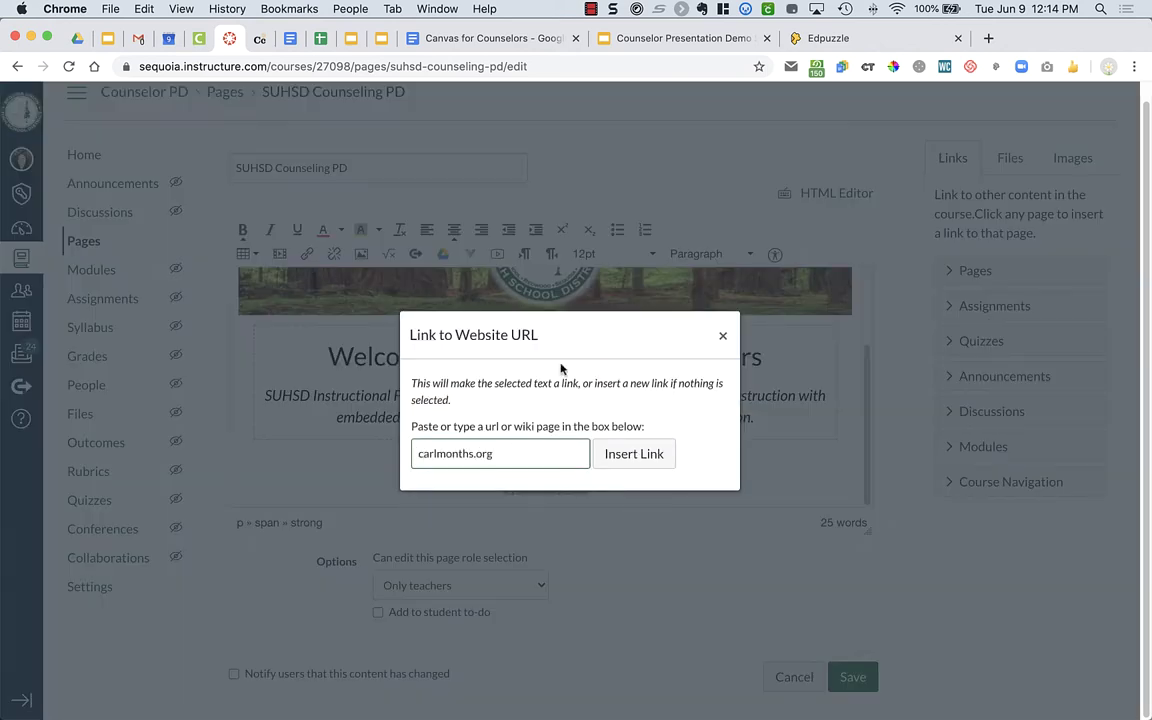
{"action": "key", "text": "Return"}
{"action": "left_click", "coordinate": [658, 484]}
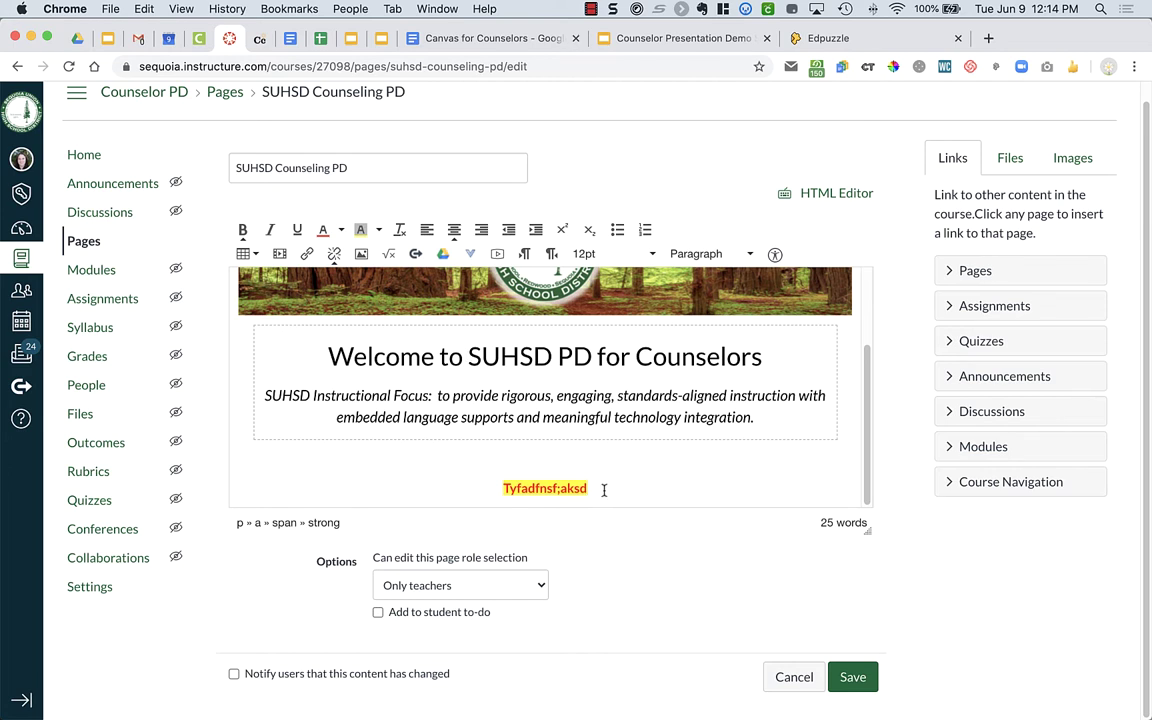
- Remove the link from the sample line, keeping its bold and highlight
{"action": "left_click_drag", "start_coordinate": [604, 489], "coordinate": [502, 488]}
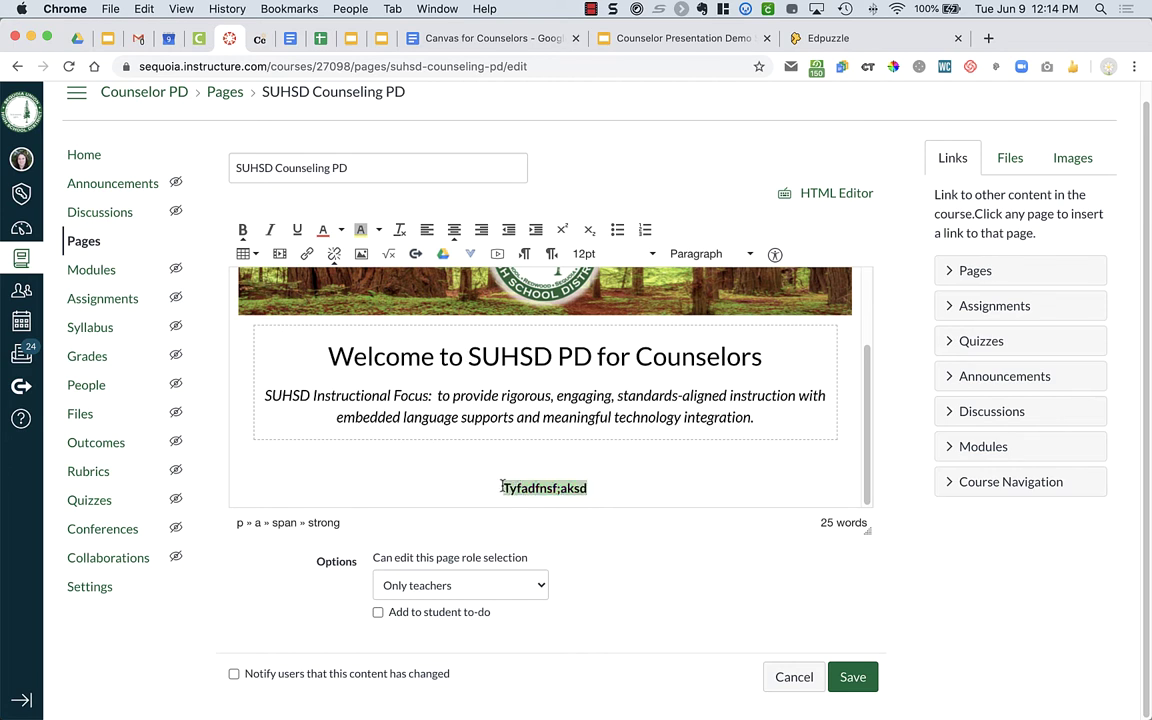
{"action": "left_click", "coordinate": [336, 256]}
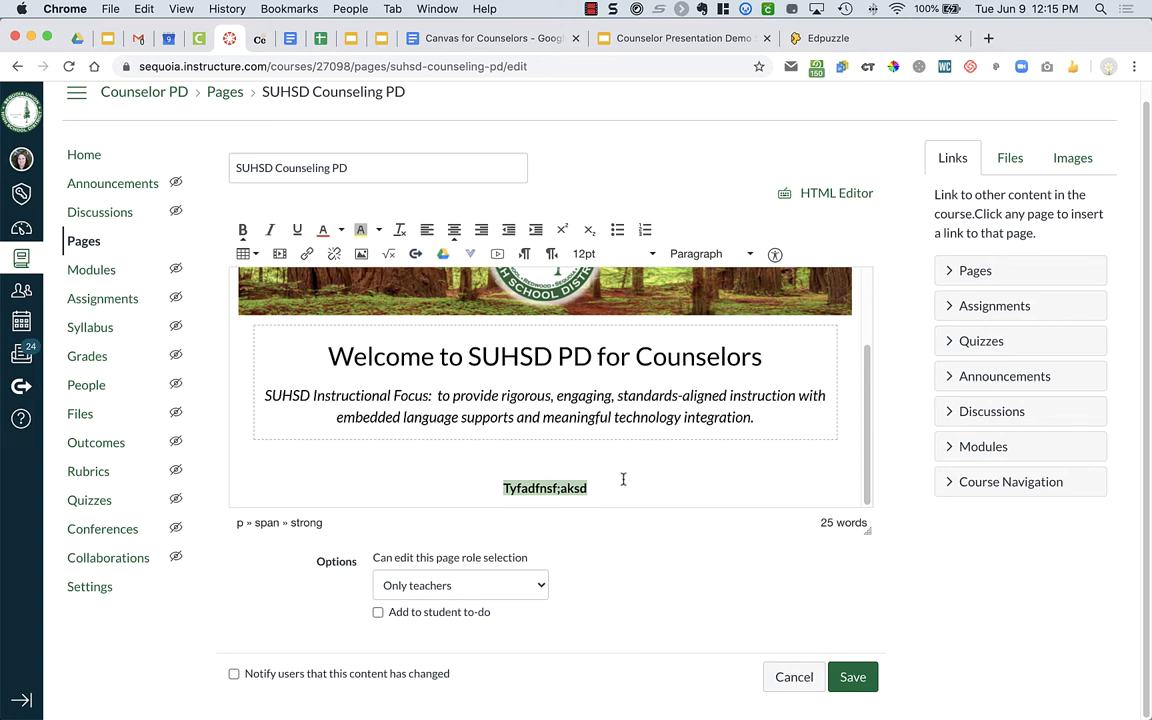
{"action": "key", "text": "Left"}
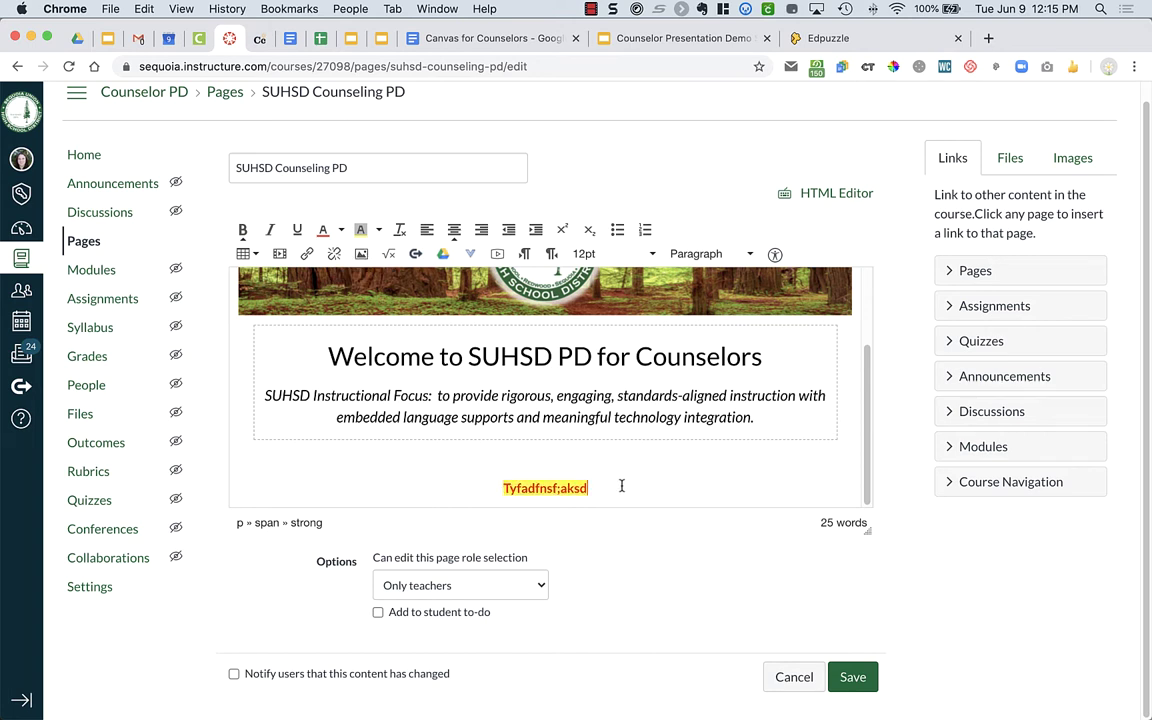
{"action": "scroll", "coordinate": [491, 440], "scroll_direction": "down", "scroll_amount": 1}
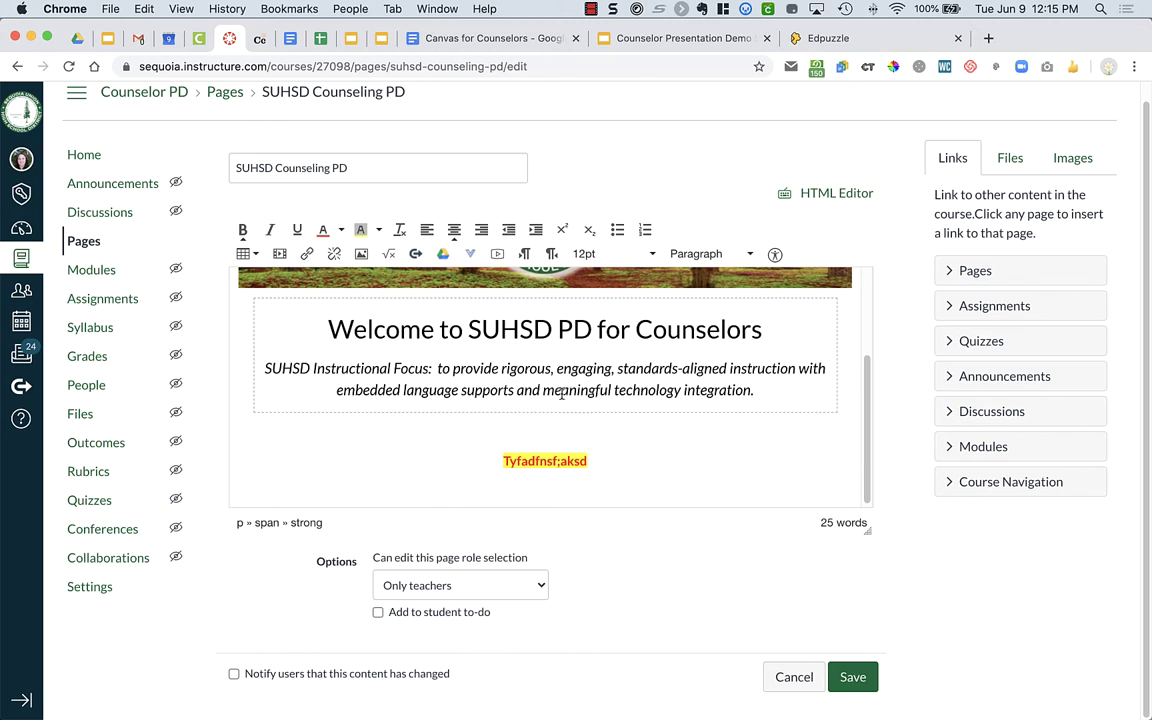
- Start a media comment recording with a microphone and the FaceTime HD Camera selected
{"action": "left_click", "coordinate": [498, 259]}
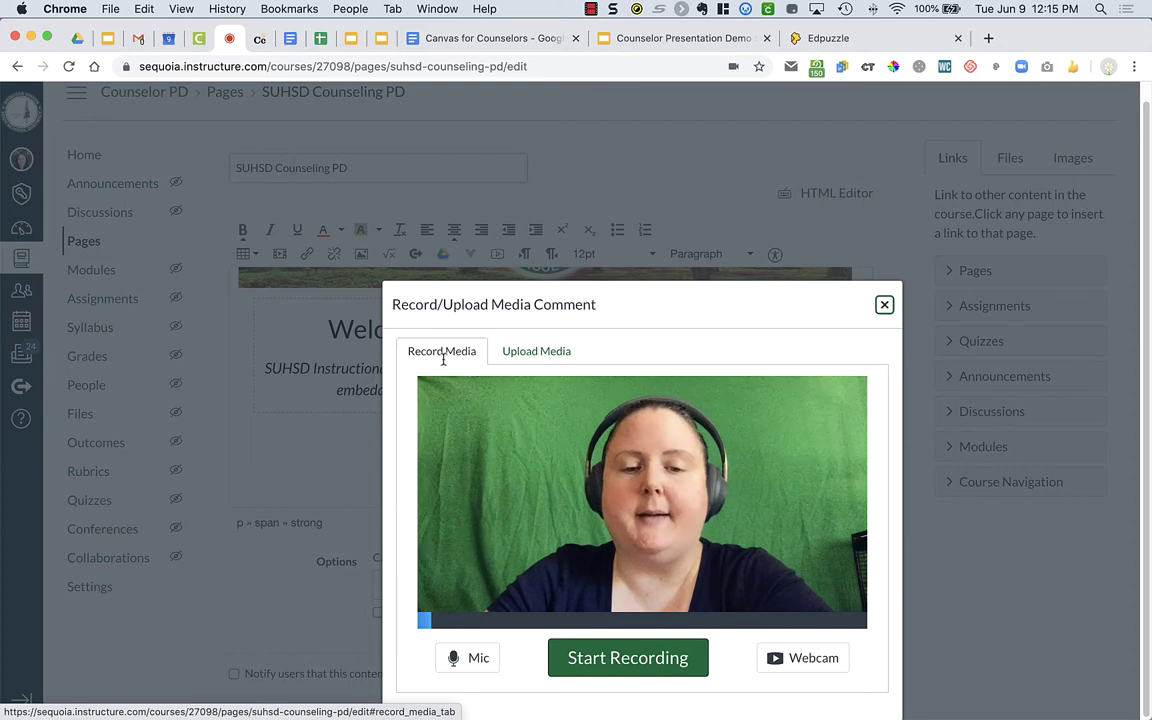
{"action": "left_click", "coordinate": [484, 658]}
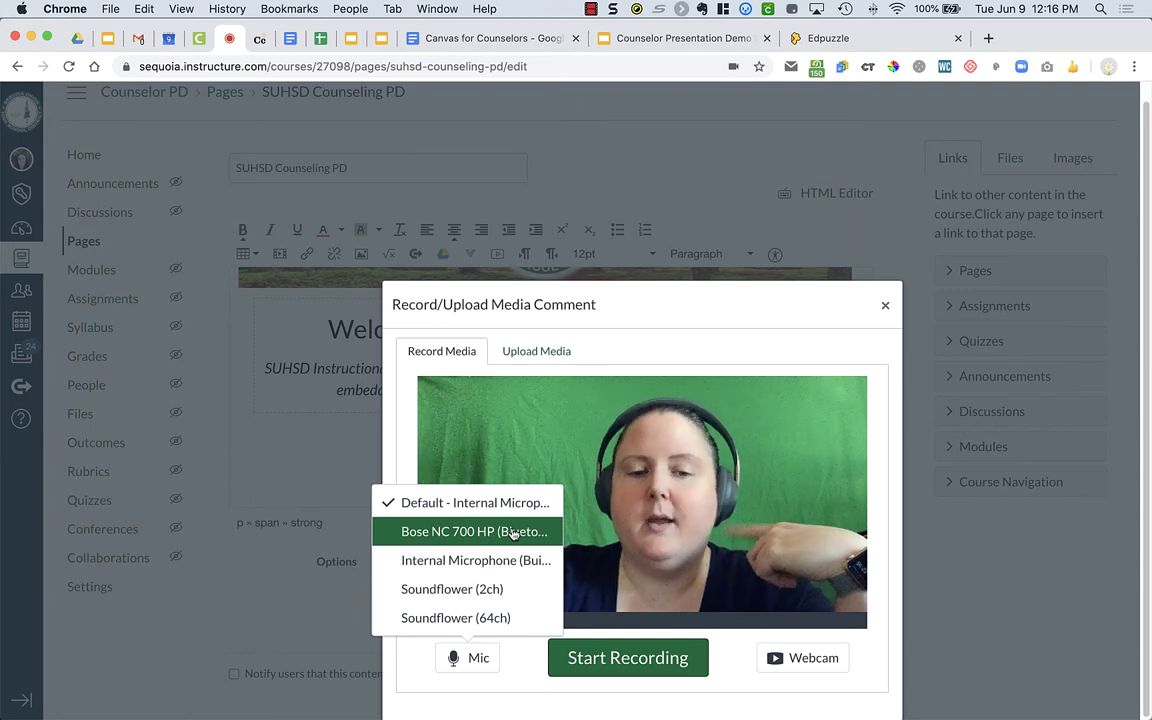
{"action": "left_click", "coordinate": [635, 352]}
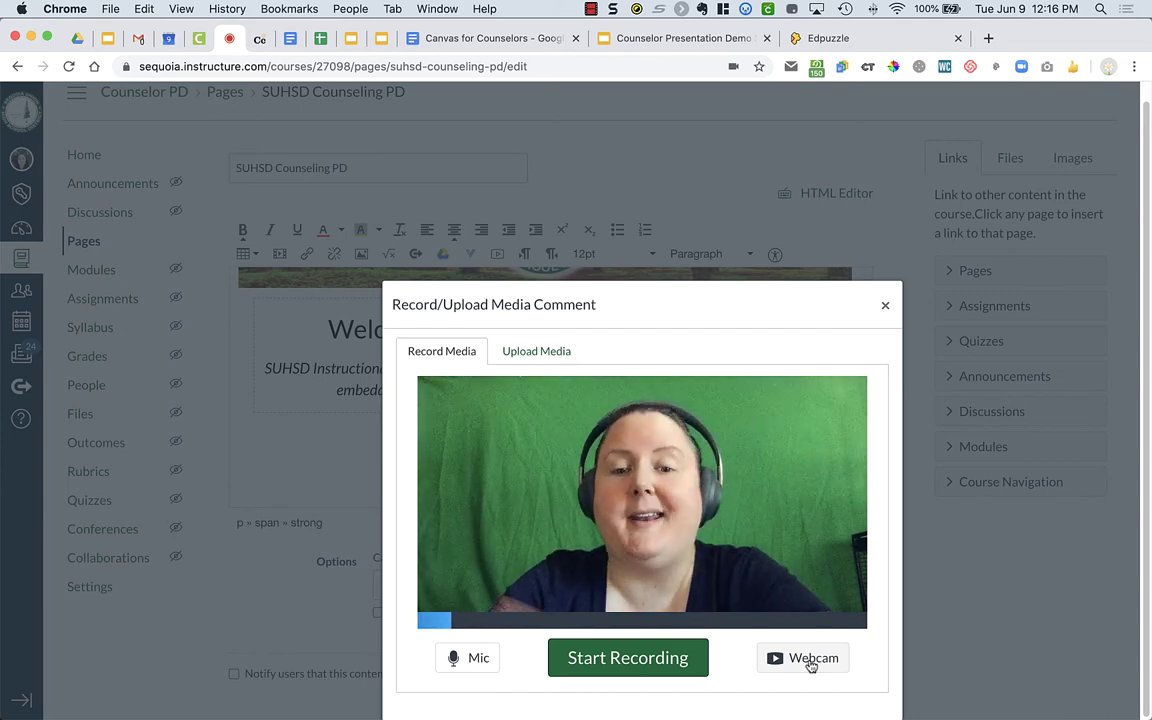
{"action": "left_click", "coordinate": [811, 662]}
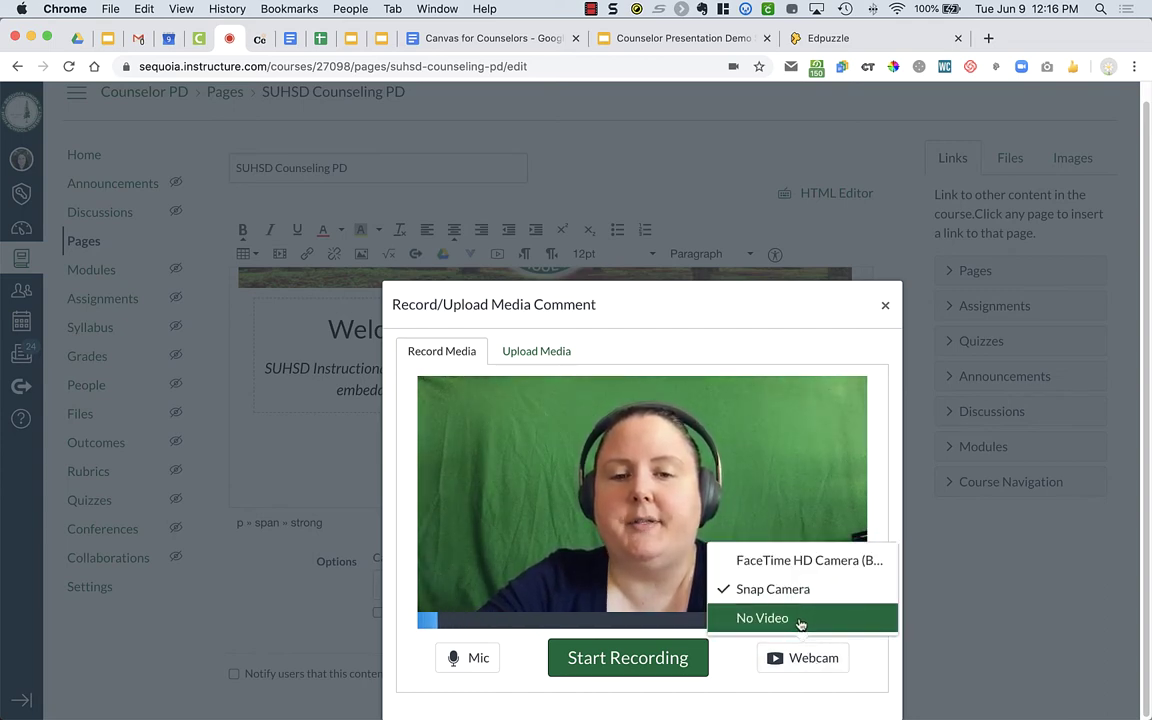
{"action": "left_click", "coordinate": [791, 619]}
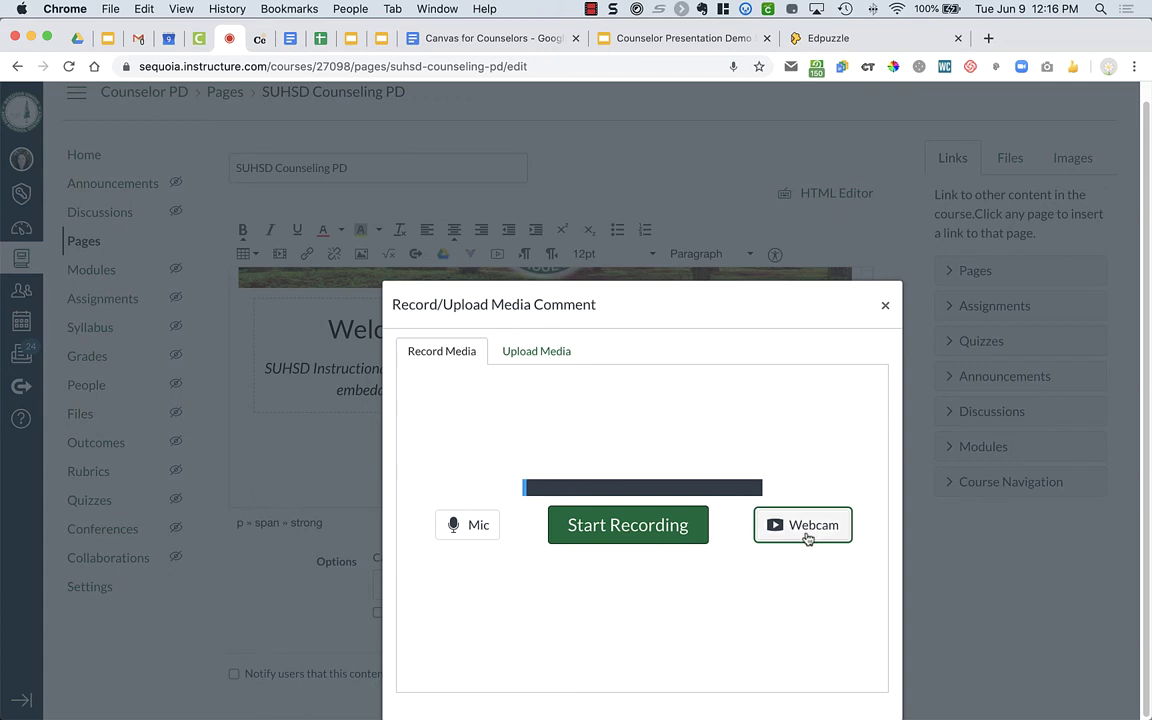
{"action": "left_click", "coordinate": [807, 537]}
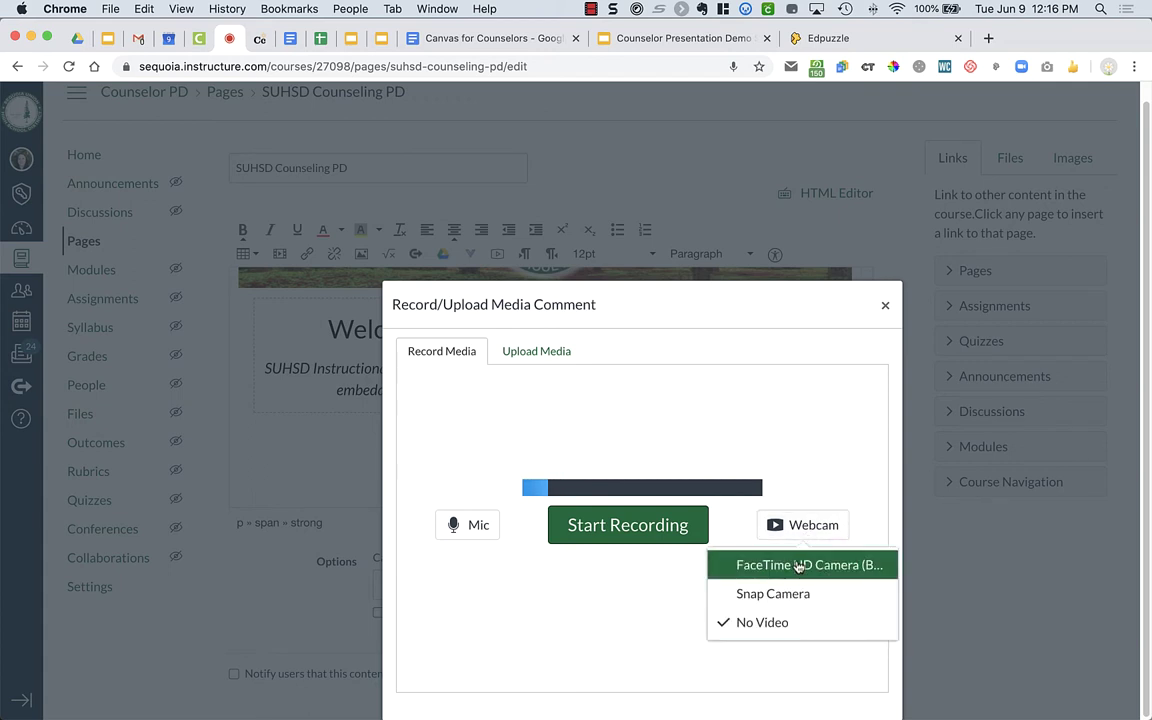
{"action": "left_click", "coordinate": [798, 566]}
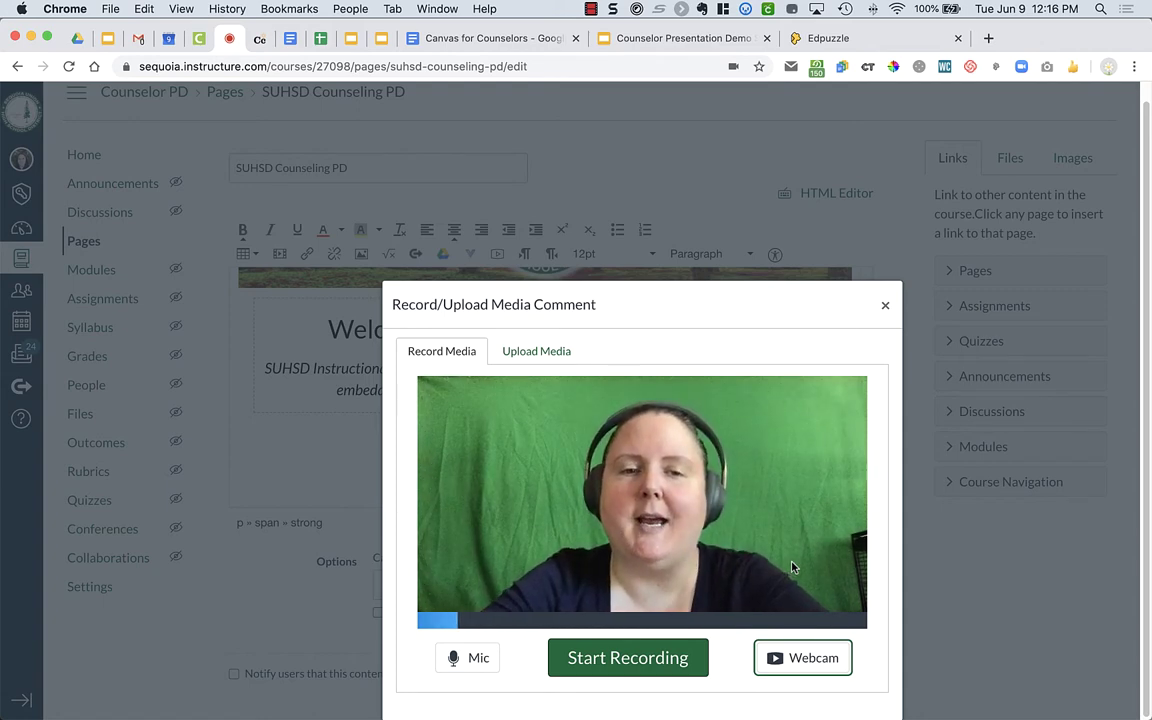
- Record a 13-second webcam clip and save it titled 'Intro'
{"action": "left_click", "coordinate": [653, 660]}
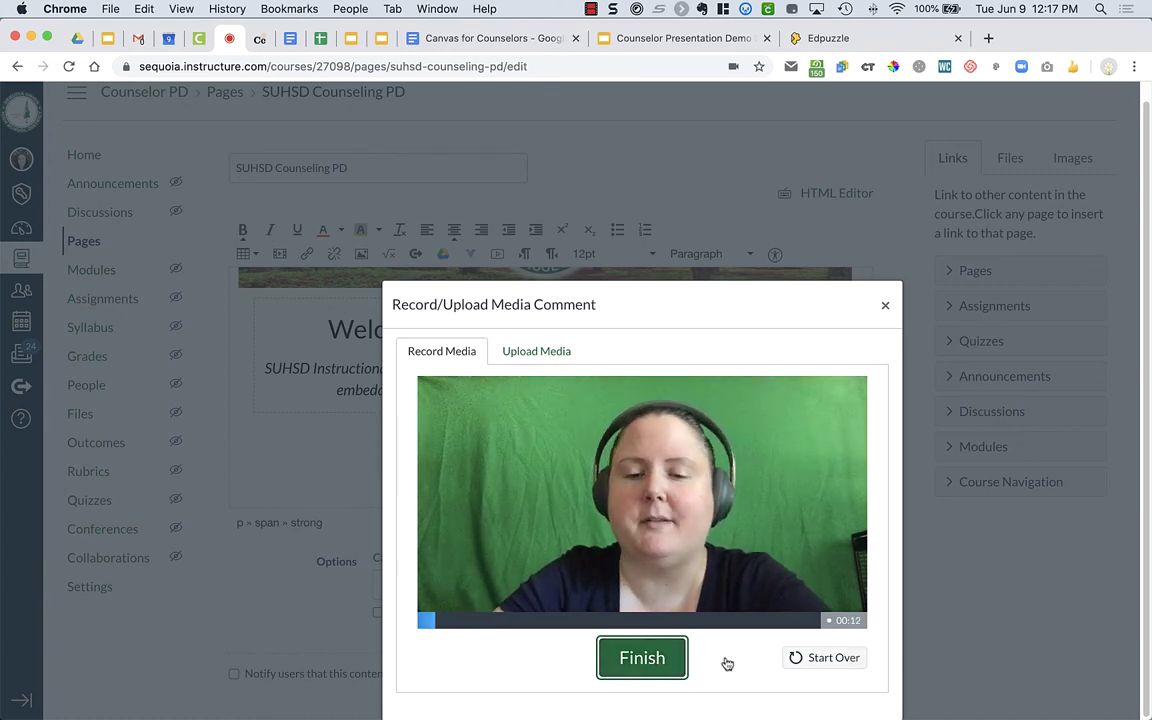
{"action": "left_click", "coordinate": [662, 662]}
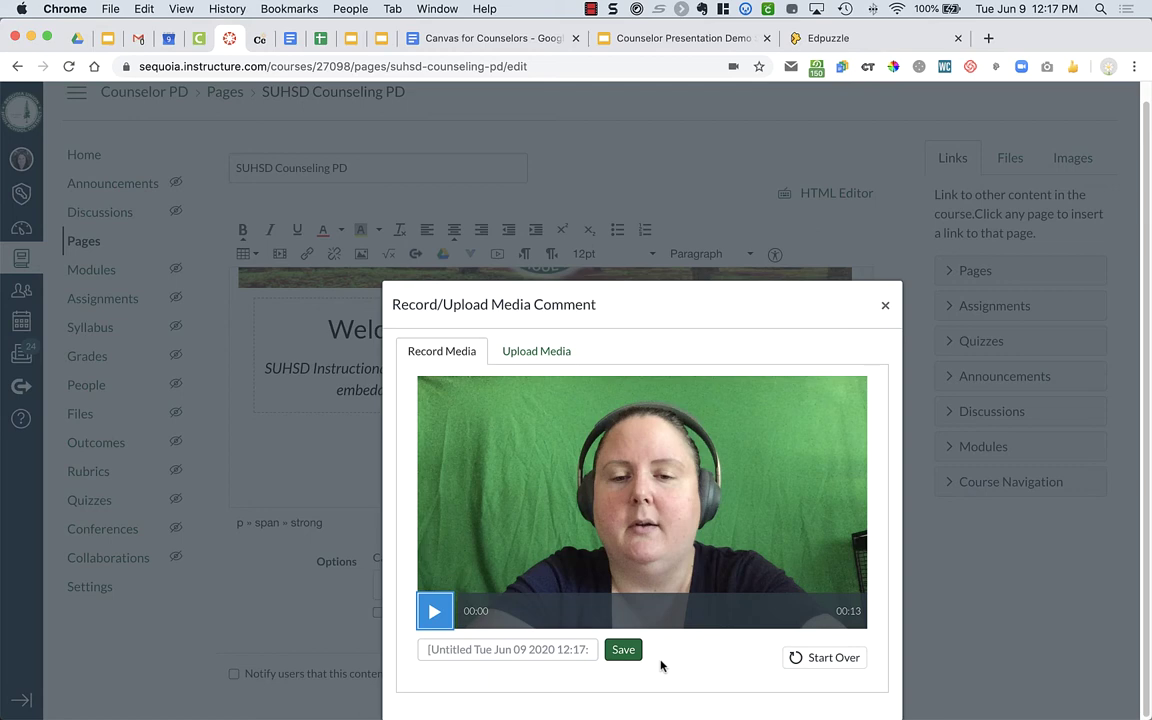
{"action": "left_click", "coordinate": [574, 650]}
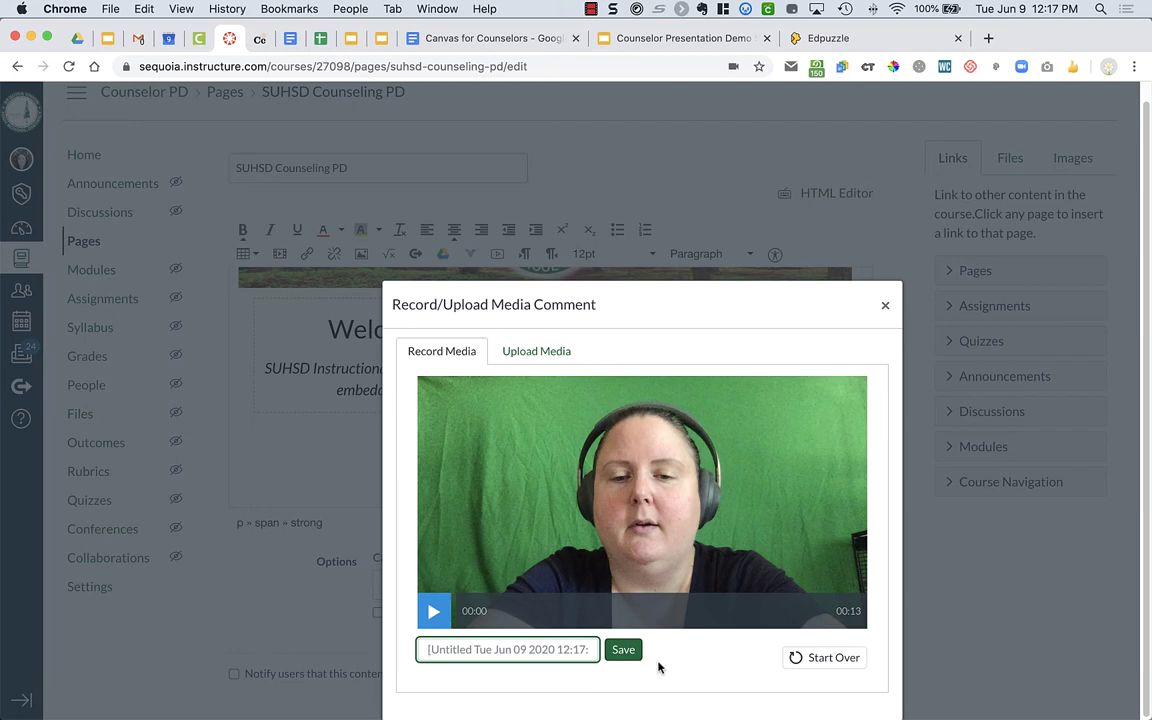
{"action": "type", "text": "Intro"}
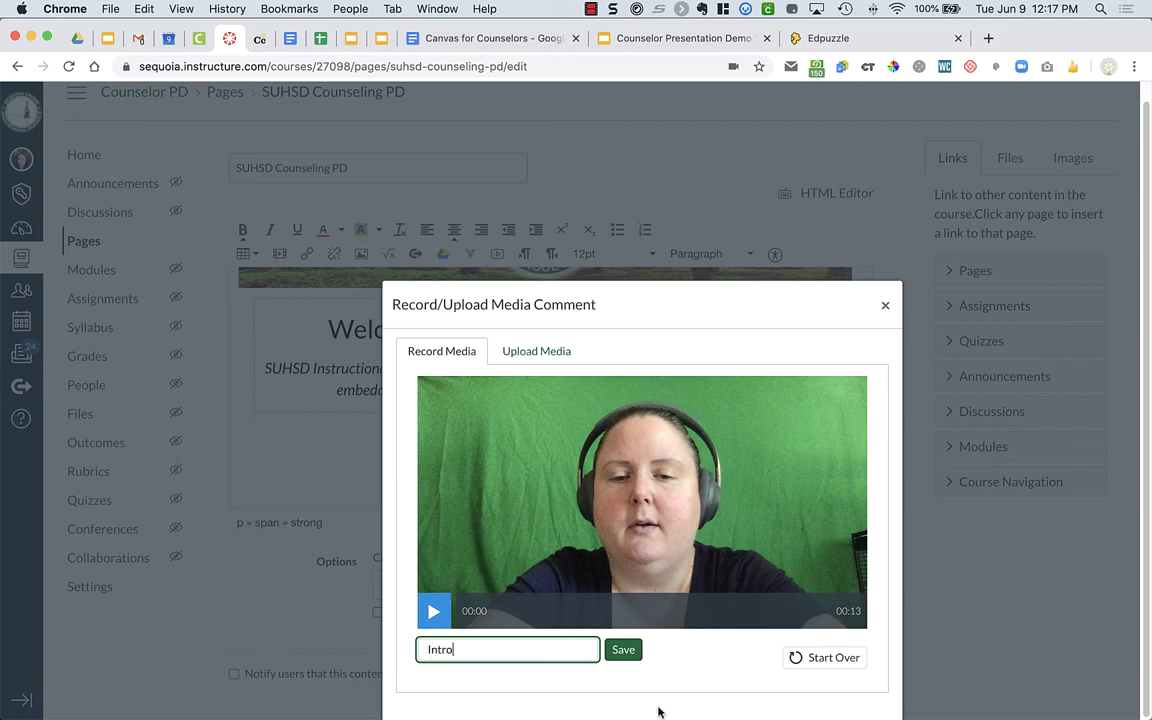
{"action": "left_click", "coordinate": [627, 651]}
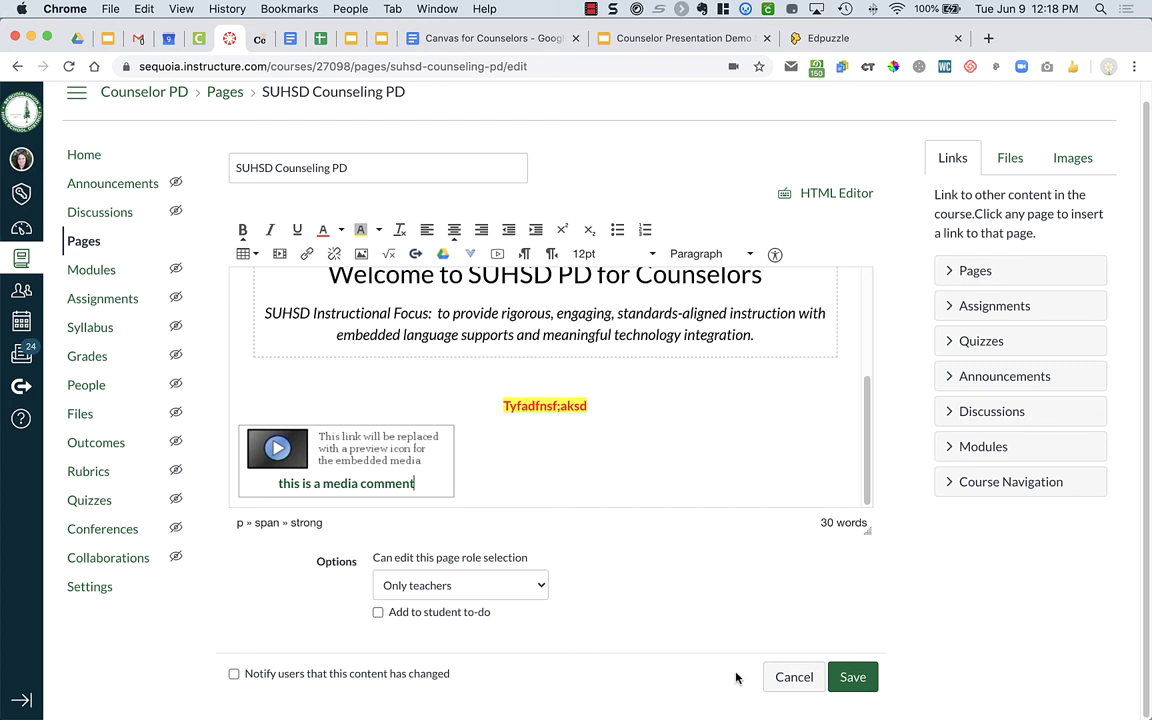
- Add an empty paragraph below the media comment's caption
{"action": "scroll", "coordinate": [736, 678], "scroll_direction": "up", "scroll_amount": 1}
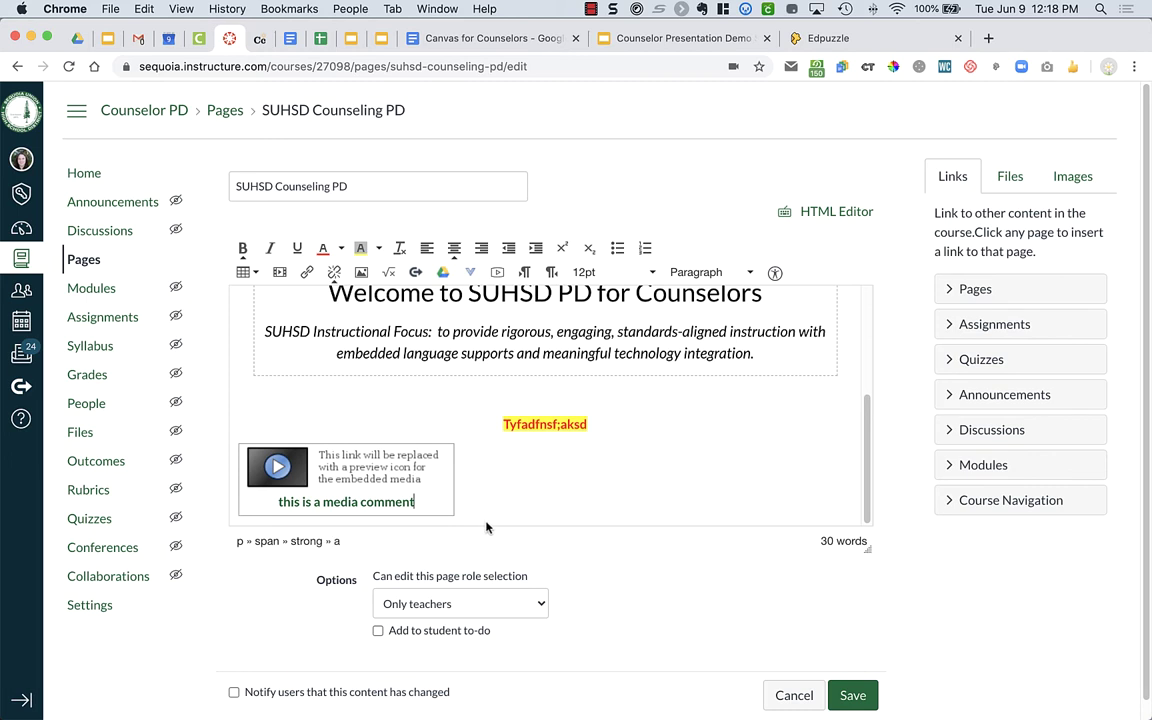
{"action": "key", "text": "Return"}
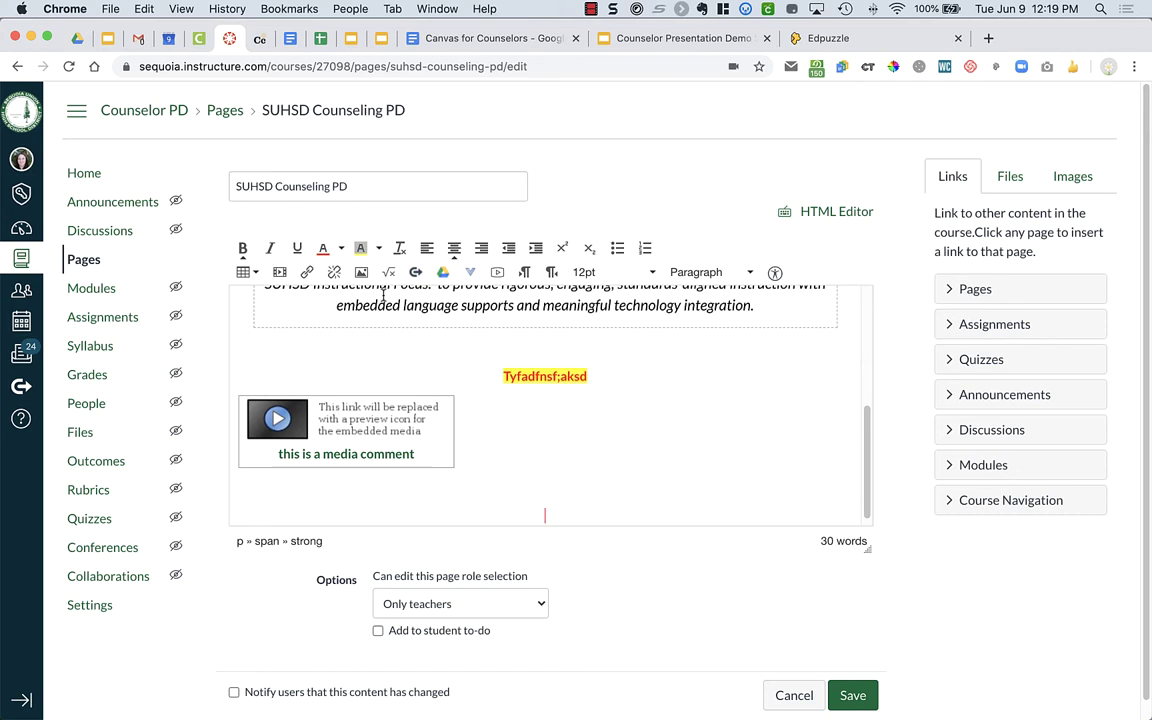
{"action": "scroll", "coordinate": [645, 378], "scroll_direction": "down", "scroll_amount": 1}
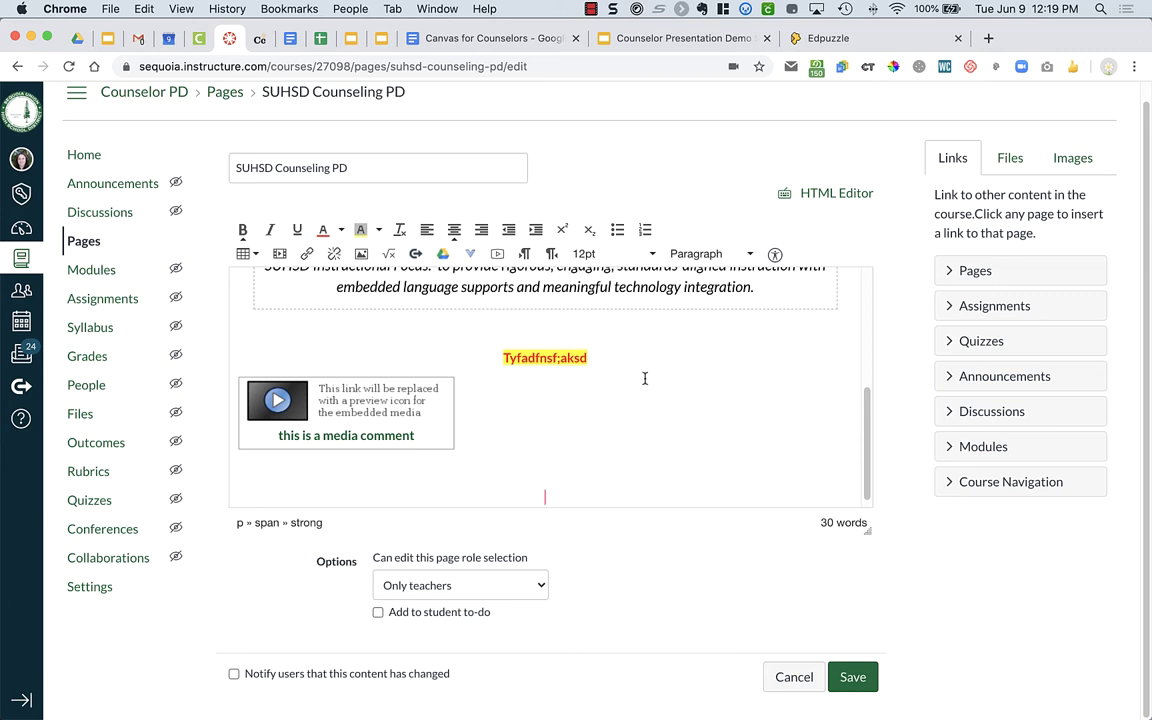
- In the Insert/Edit Image dialog, check Flickr, then browse Canvas files with My files expanded
{"action": "left_click", "coordinate": [361, 255]}
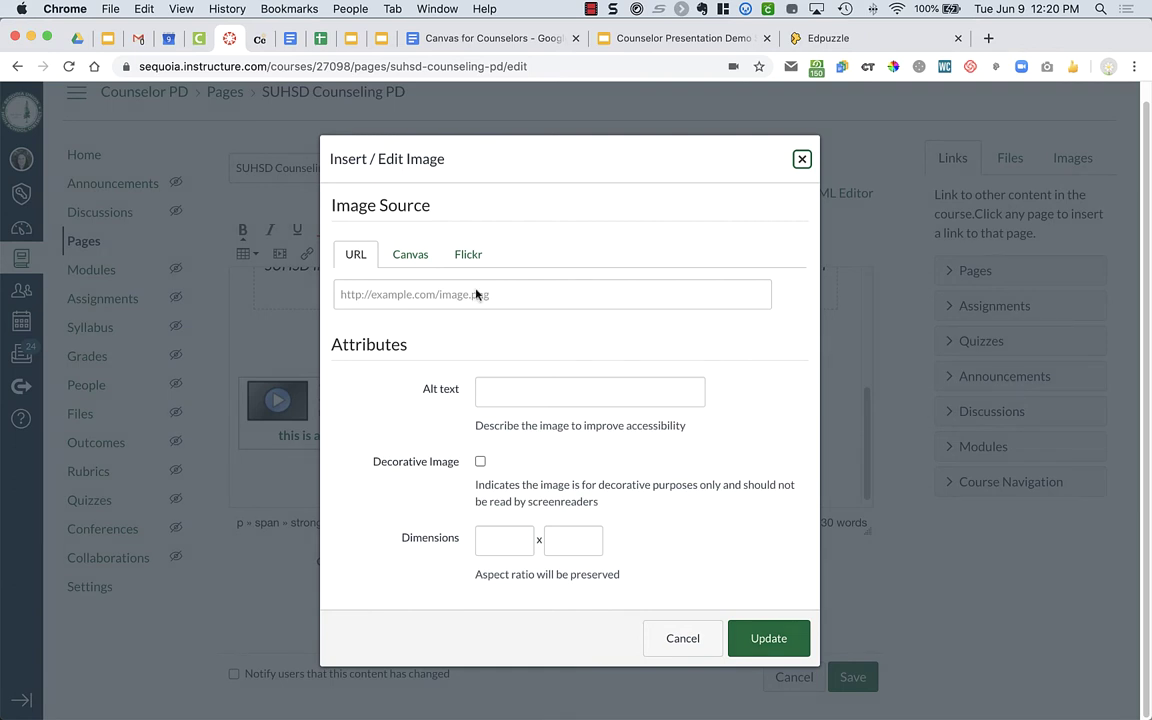
{"action": "left_click", "coordinate": [469, 254]}
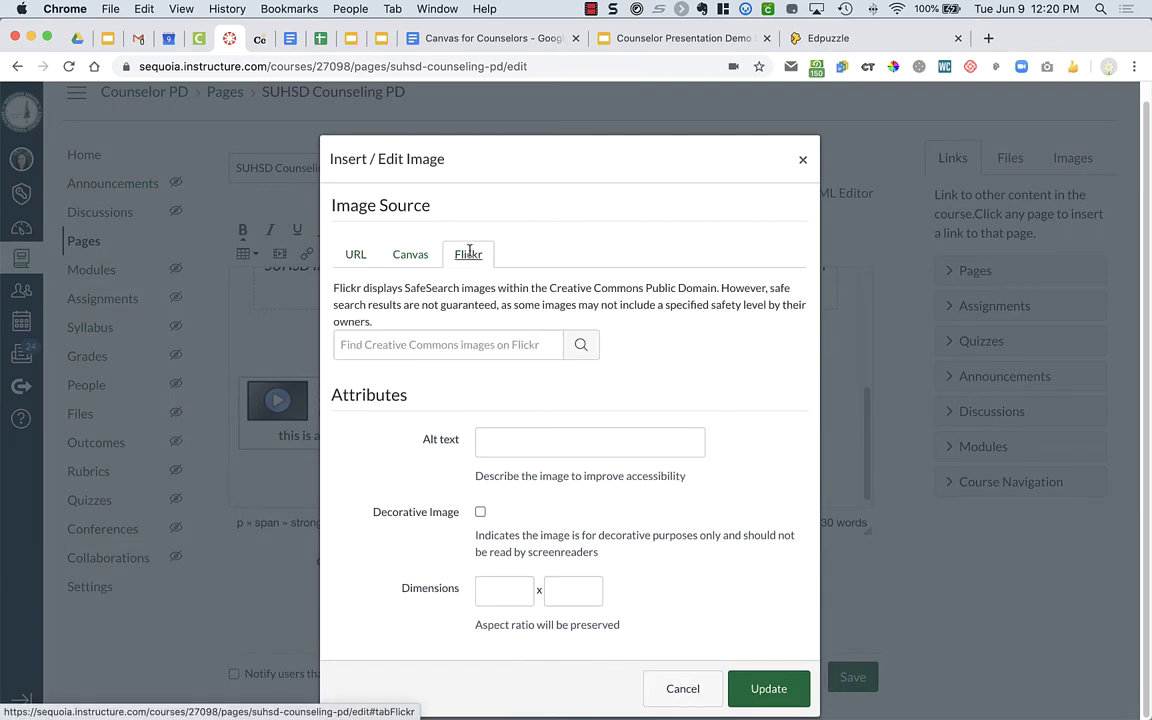
{"action": "left_click", "coordinate": [412, 257]}
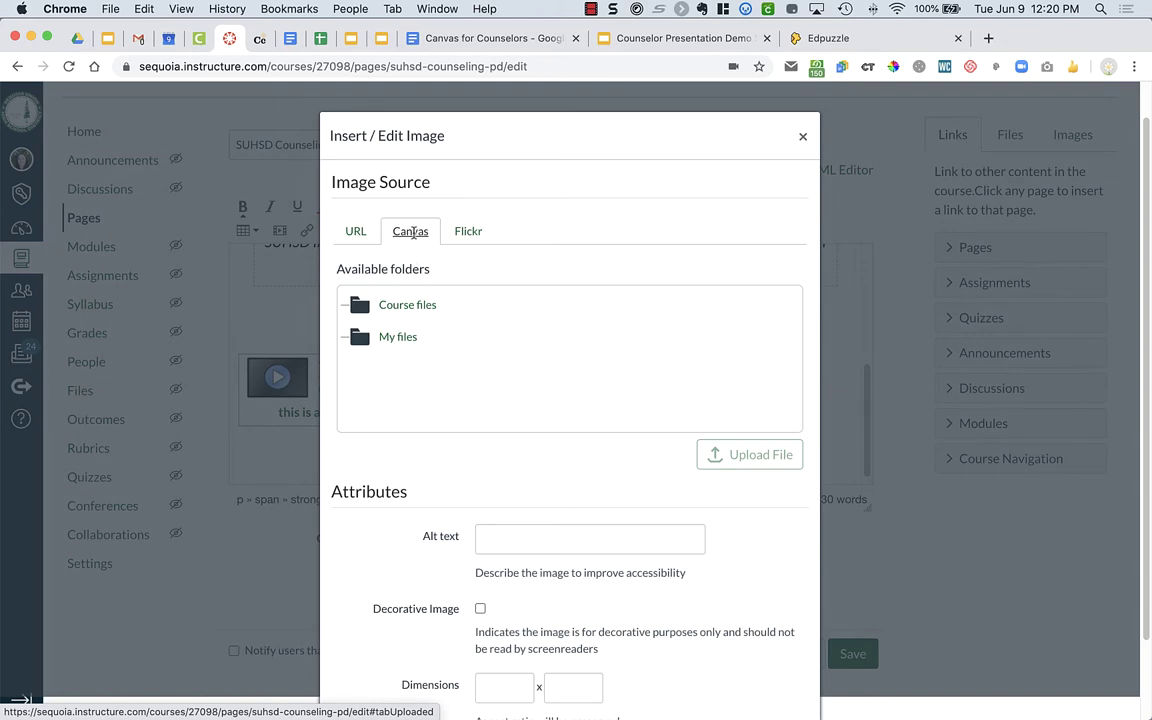
{"action": "left_click", "coordinate": [384, 338]}
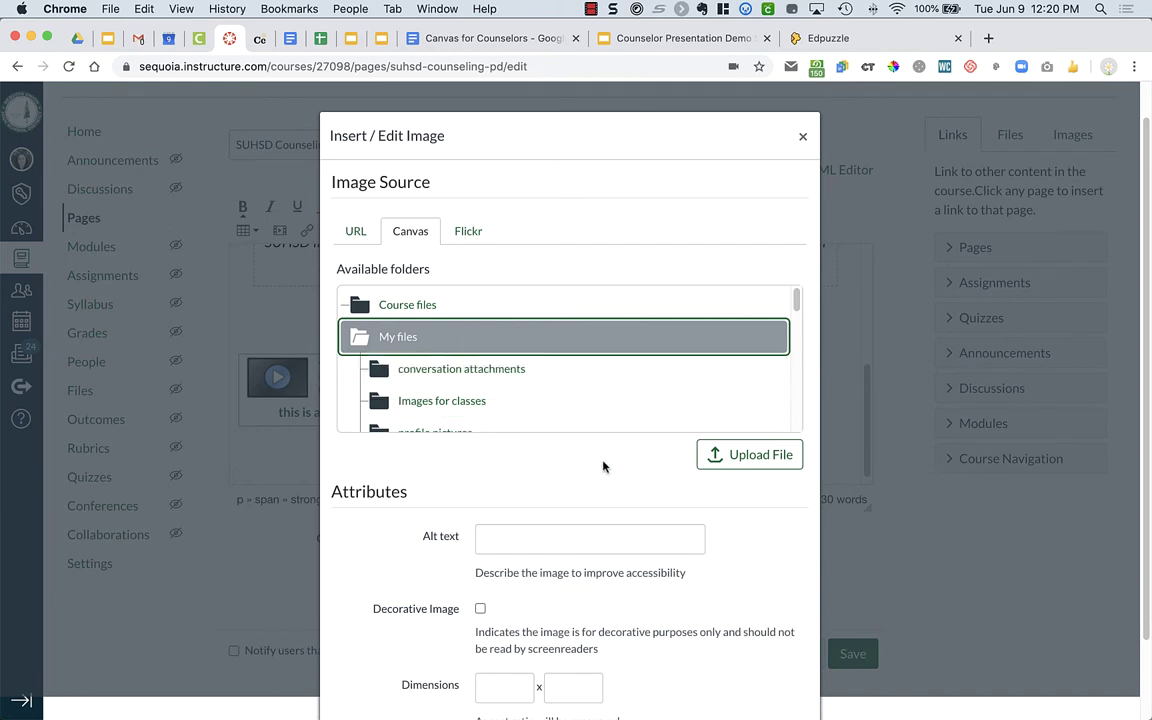
- Find me.jpg on the computer and upload it to My files
{"action": "left_click", "coordinate": [743, 462]}
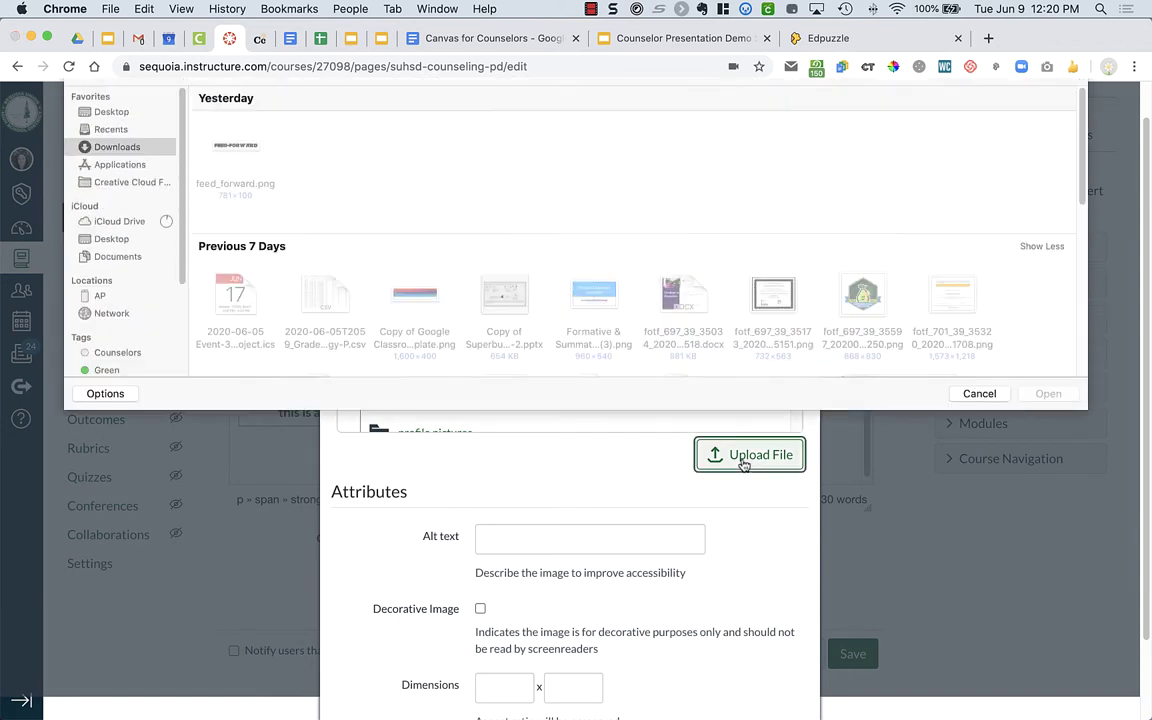
{"action": "left_click", "coordinate": [931, 95]}
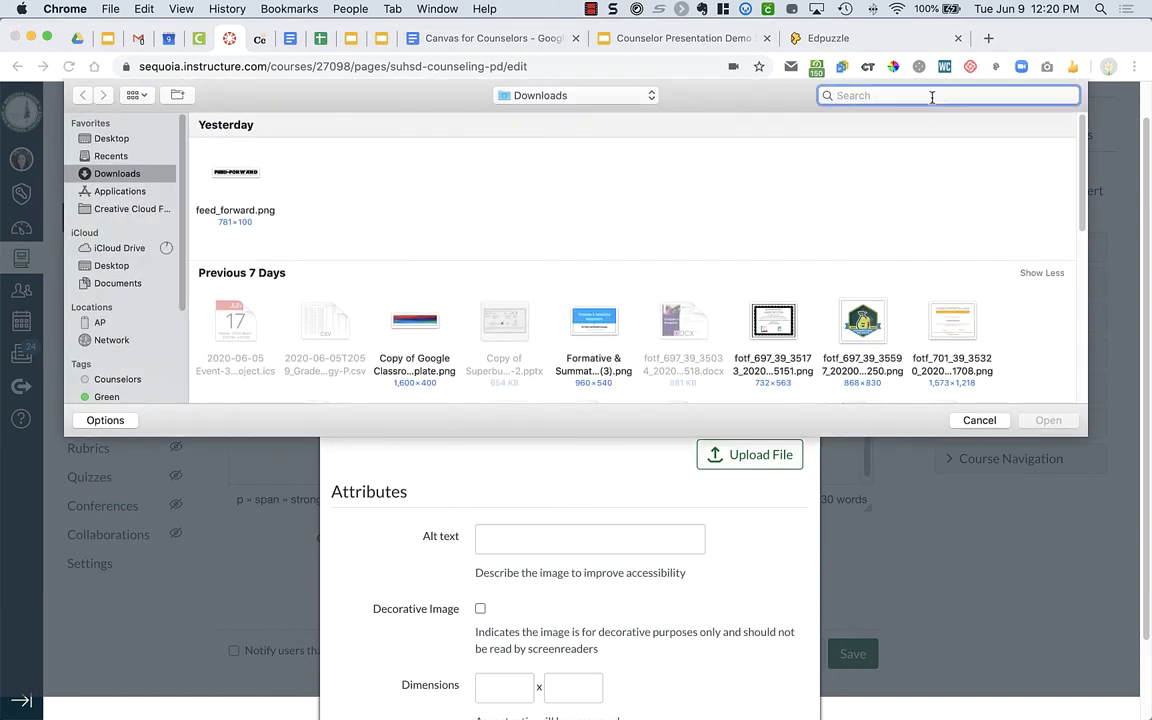
{"action": "type", "text": "me.jpg"}
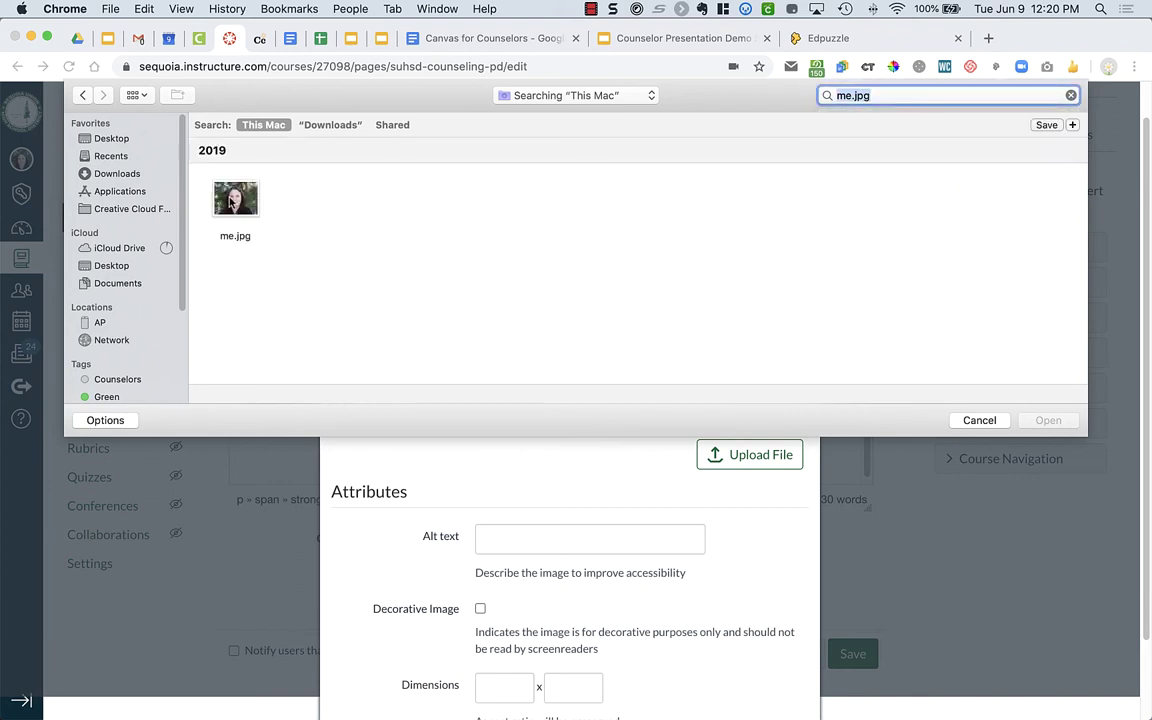
{"action": "left_click", "coordinate": [231, 200]}
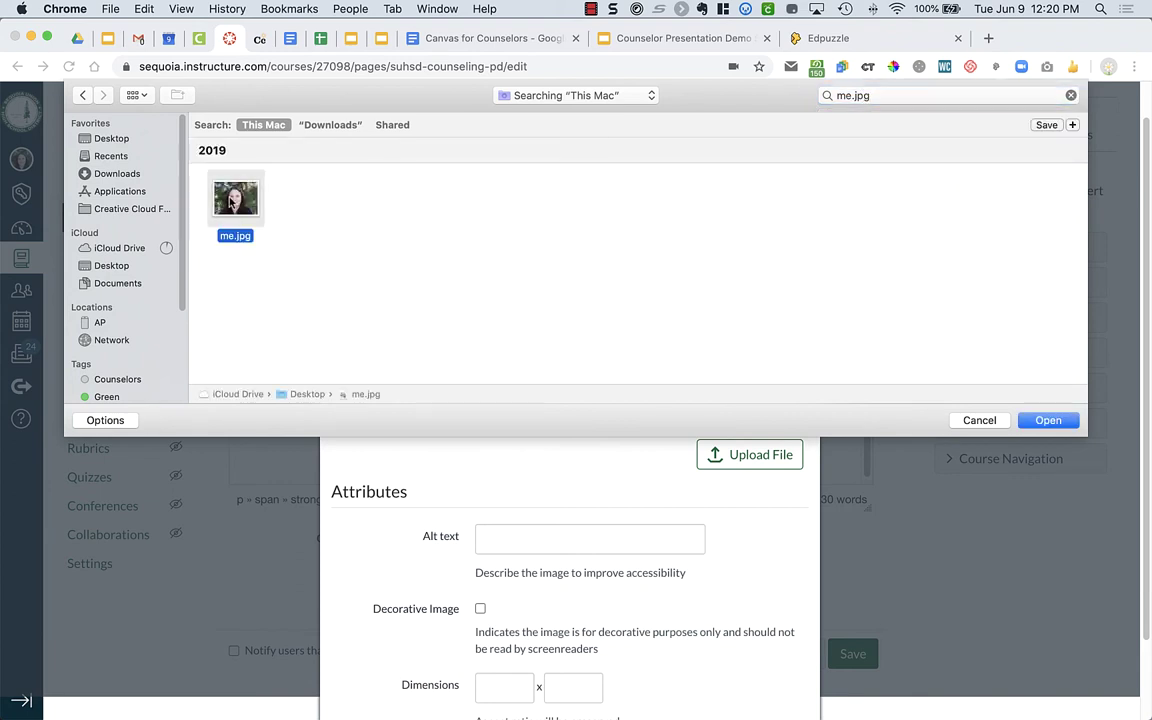
{"action": "left_click", "coordinate": [1050, 421]}
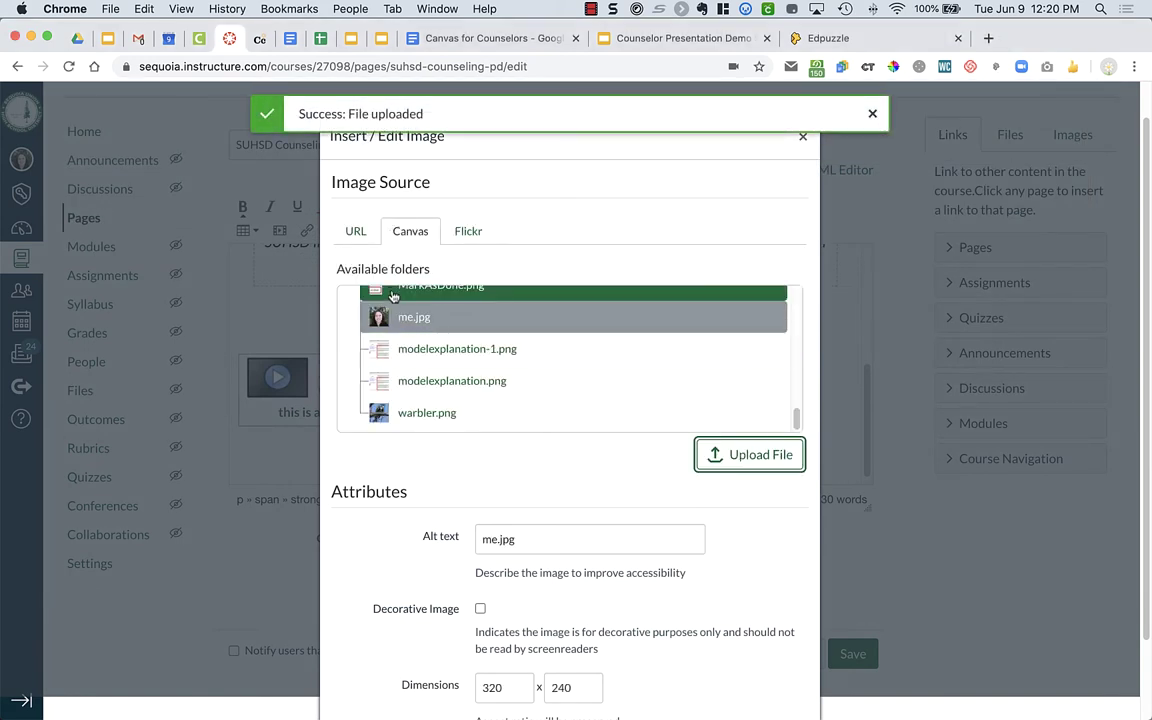
- Replace the 'me.jpg' alt text with a description naming the person, and insert the headshot
{"action": "scroll", "coordinate": [458, 340], "scroll_direction": "down", "scroll_amount": 2}
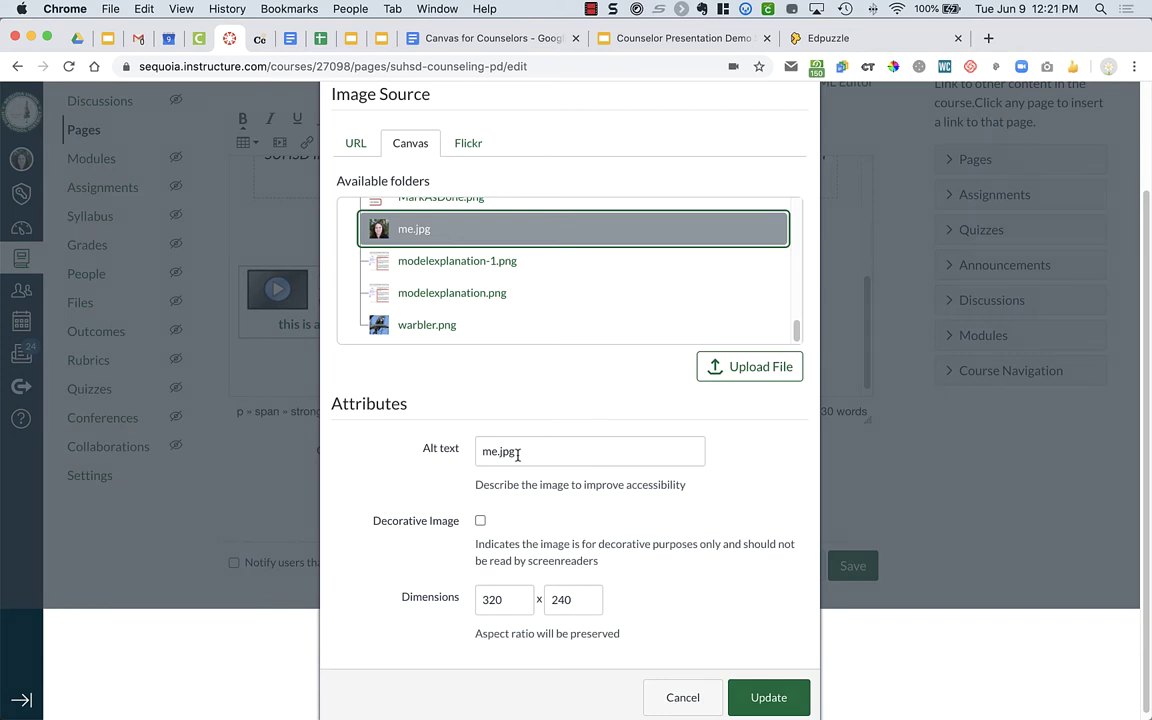
{"action": "left_click_drag", "start_coordinate": [517, 454], "coordinate": [474, 455]}
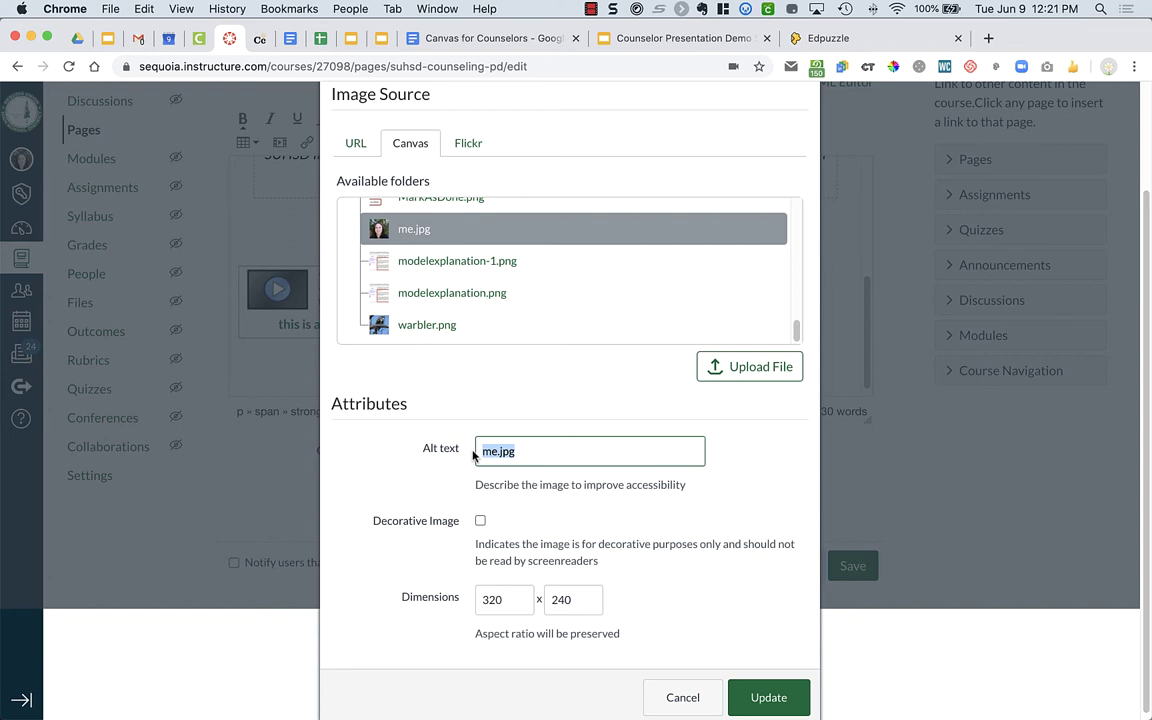
{"action": "type", "text": "Headshot of Melissa Hero"}
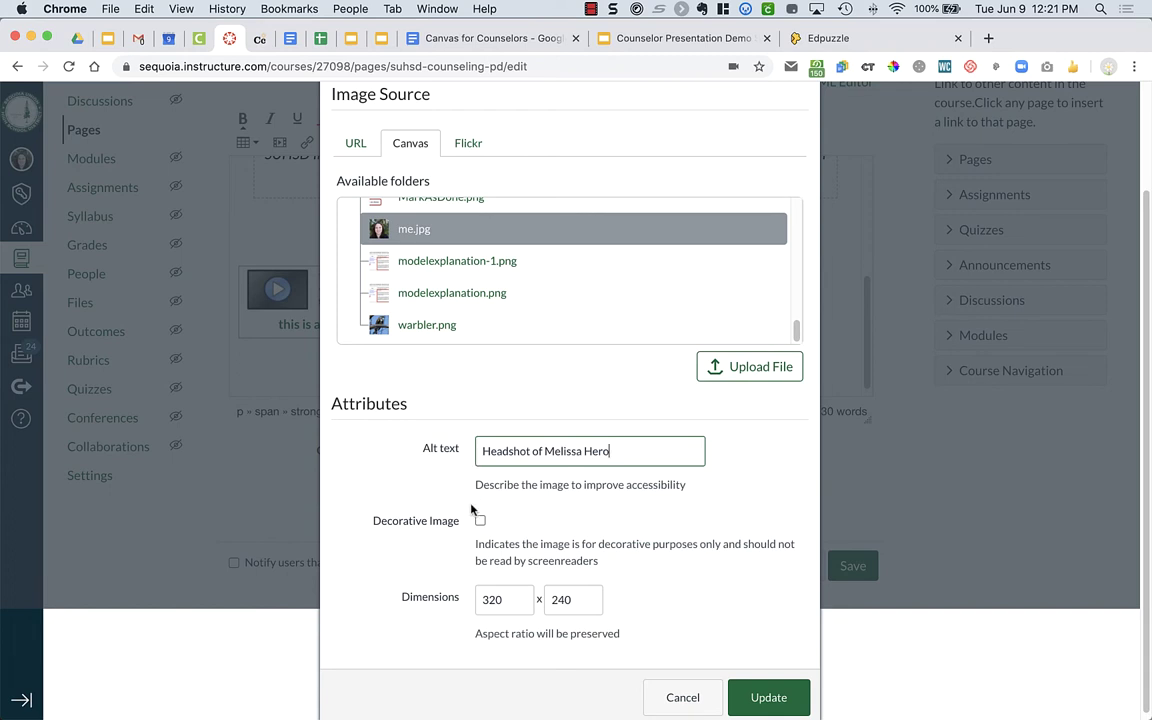
{"action": "scroll", "coordinate": [428, 460], "scroll_direction": "down", "scroll_amount": 1}
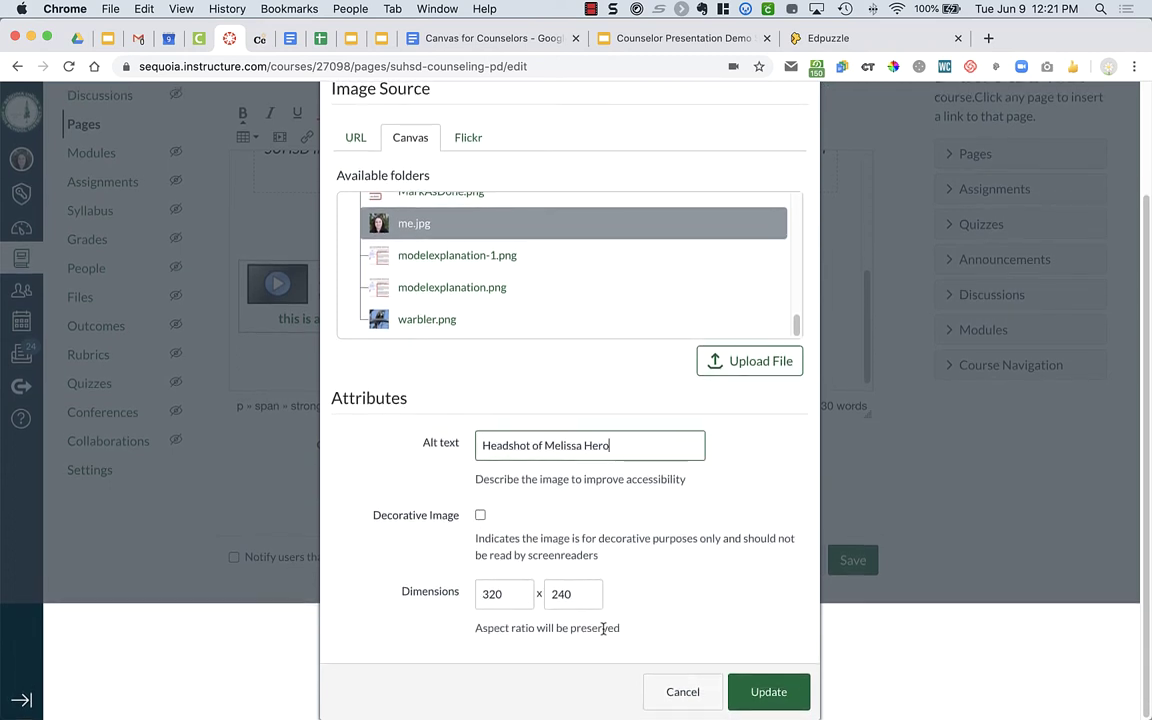
{"action": "left_click", "coordinate": [769, 693]}
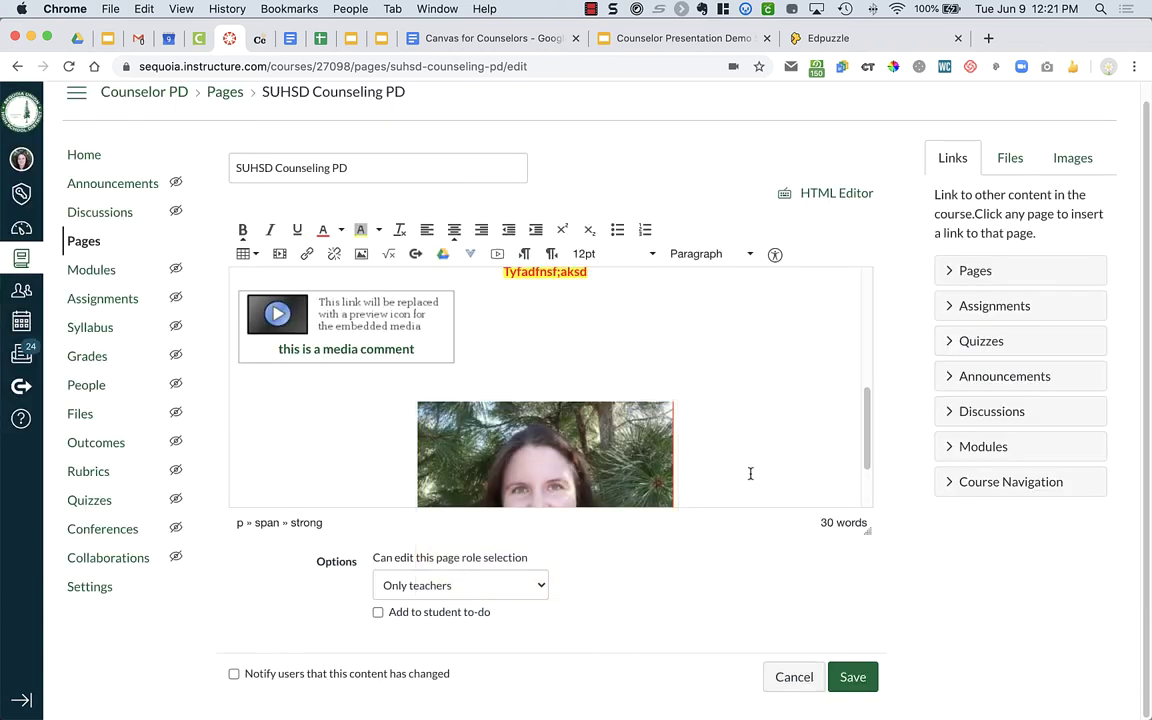
- Drag the headshot's corner handles to make it smaller below the media comment
{"action": "scroll", "coordinate": [751, 473], "scroll_direction": "down", "scroll_amount": 3}
{"action": "left_click", "coordinate": [646, 443]}
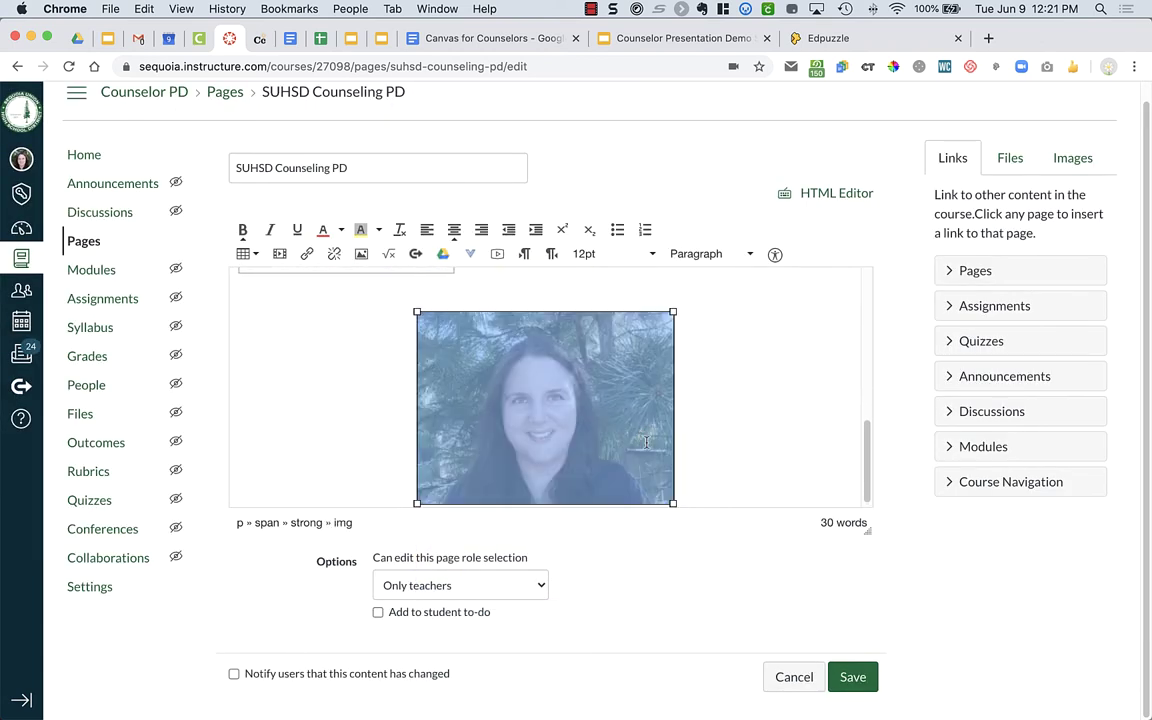
{"action": "left_click_drag", "start_coordinate": [674, 504], "coordinate": [601, 440]}
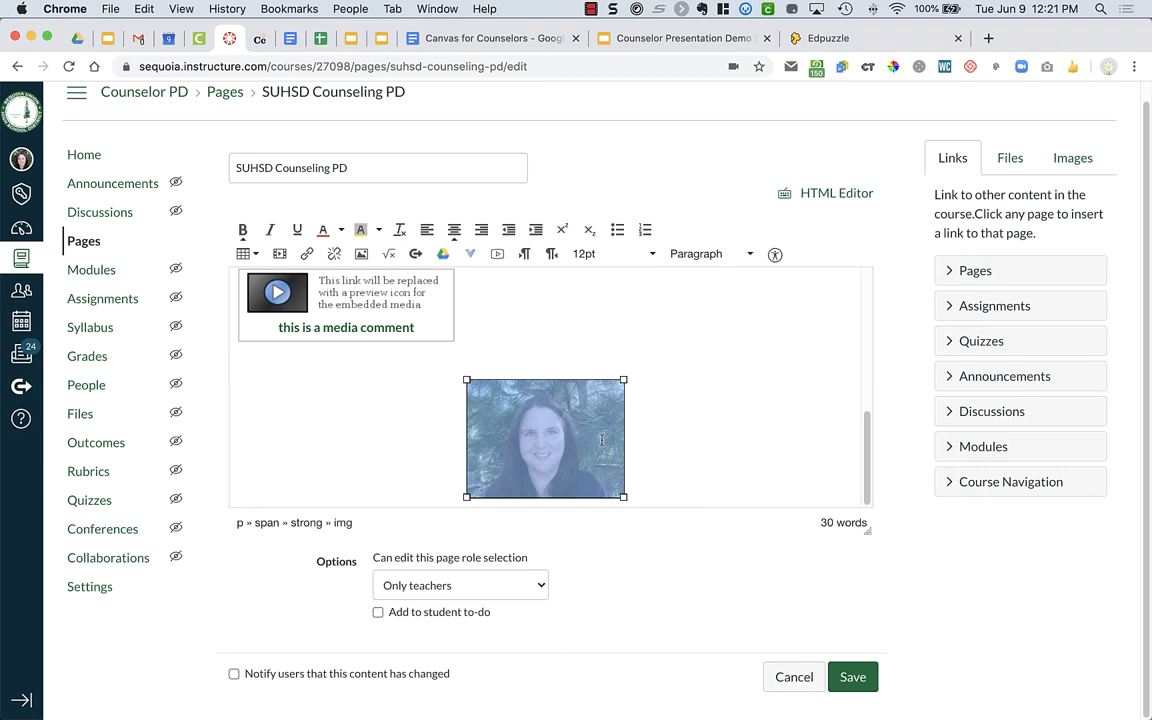
{"action": "left_click_drag", "start_coordinate": [623, 380], "coordinate": [677, 343]}
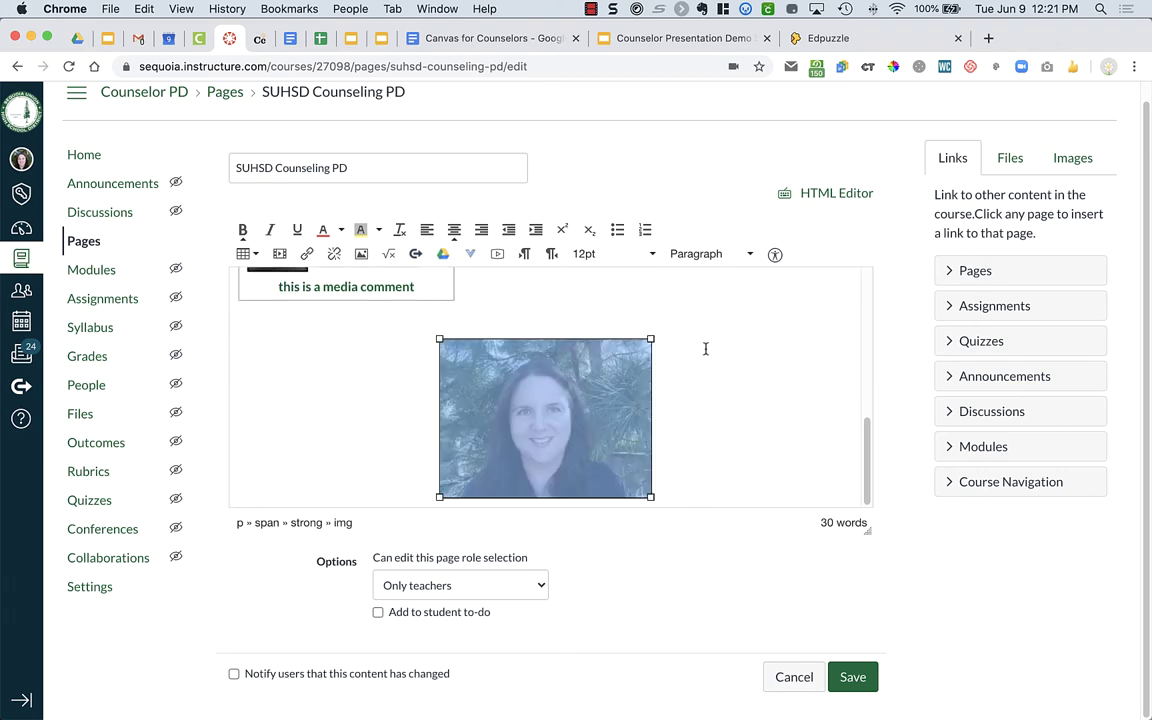
{"action": "scroll", "coordinate": [702, 346], "scroll_direction": "up", "scroll_amount": 10}
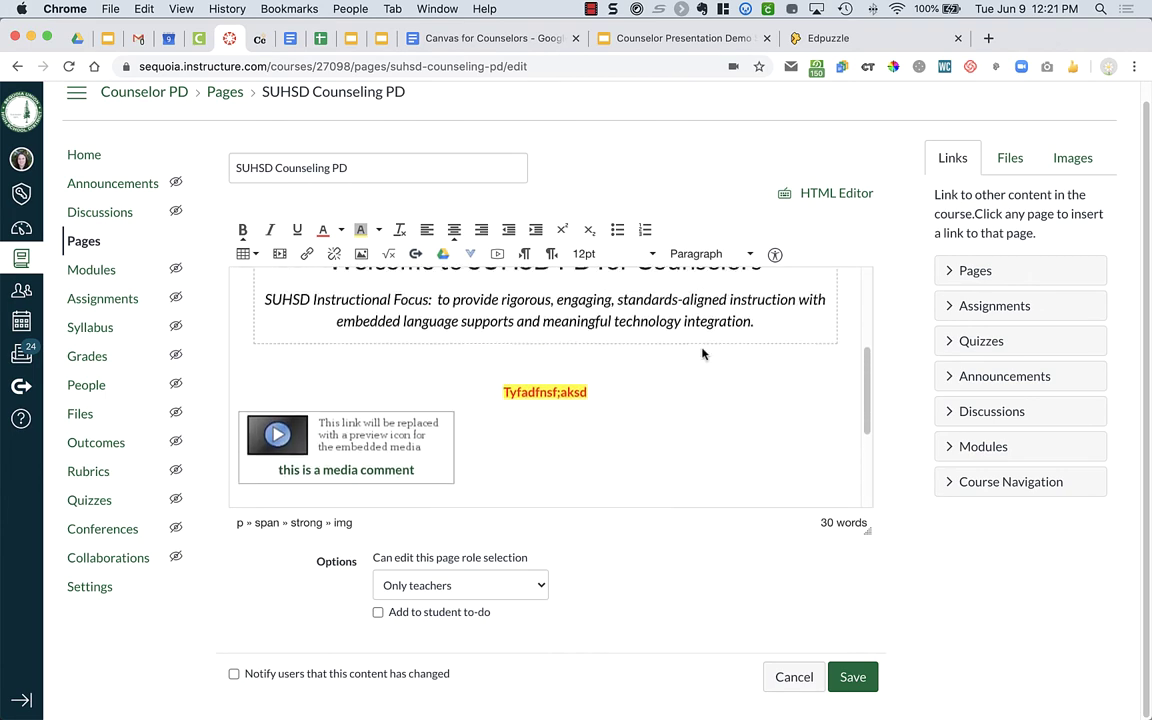
{"action": "scroll", "coordinate": [702, 350], "scroll_direction": "down", "scroll_amount": 10}
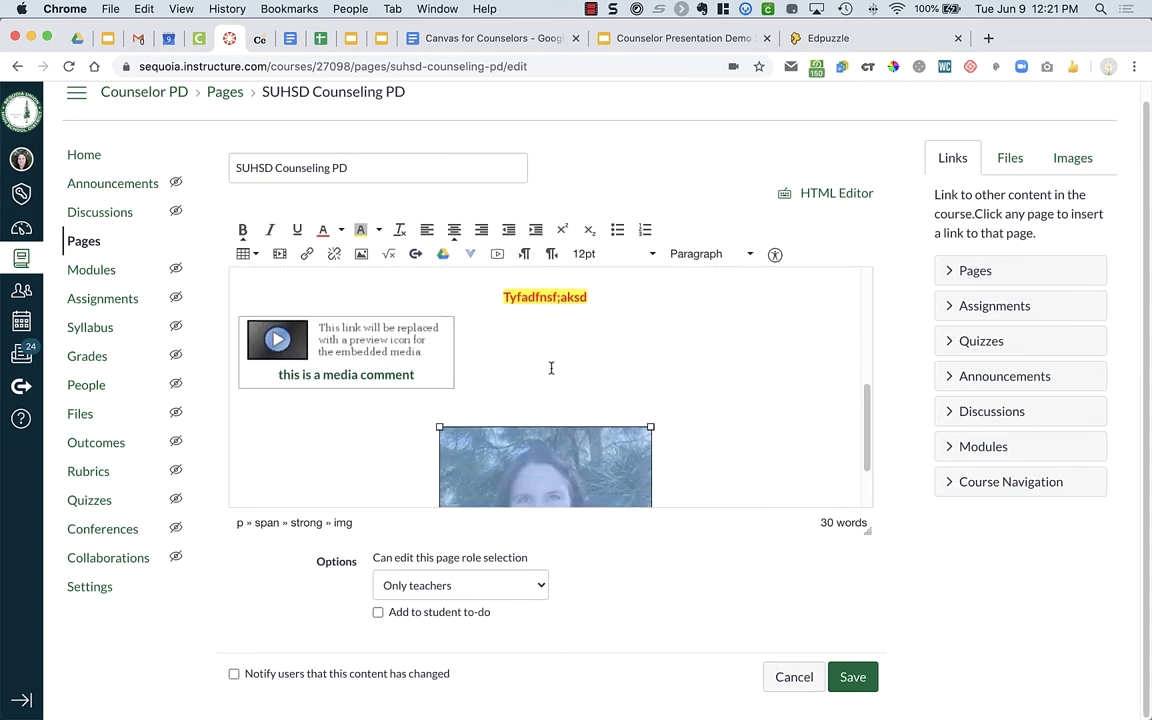
{"action": "scroll", "coordinate": [551, 370], "scroll_direction": "down", "scroll_amount": 1}
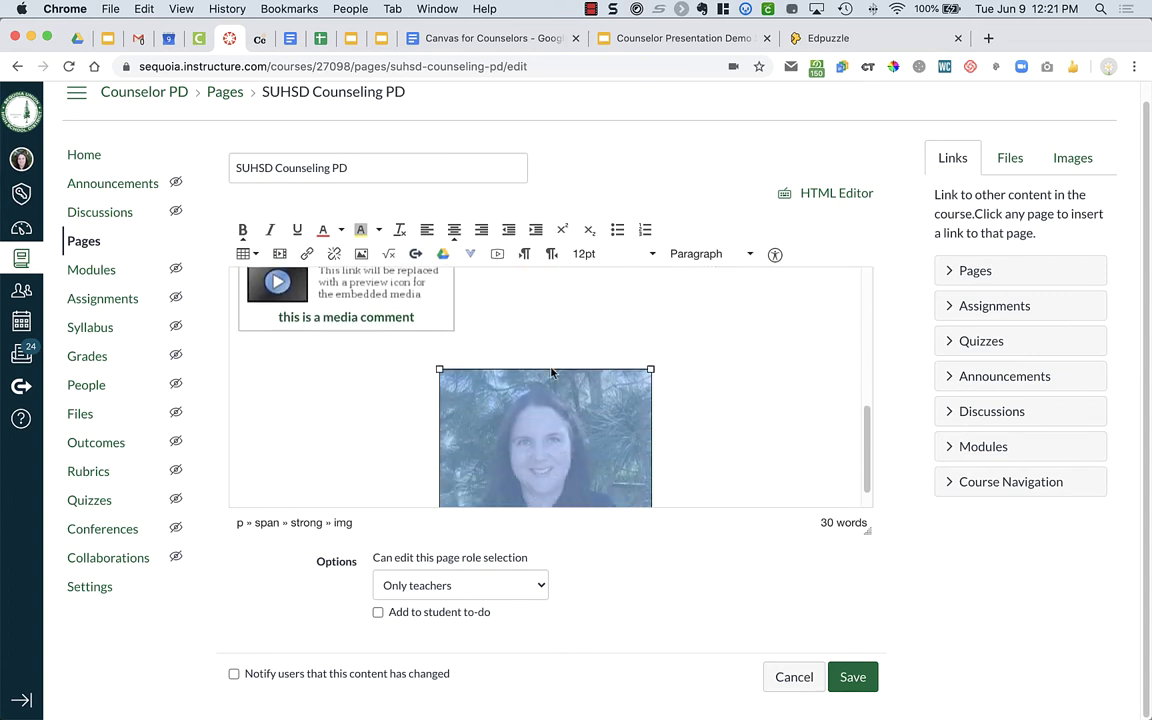
- Save the front page with the media comment and headshot, then review it
{"action": "left_click", "coordinate": [853, 677]}
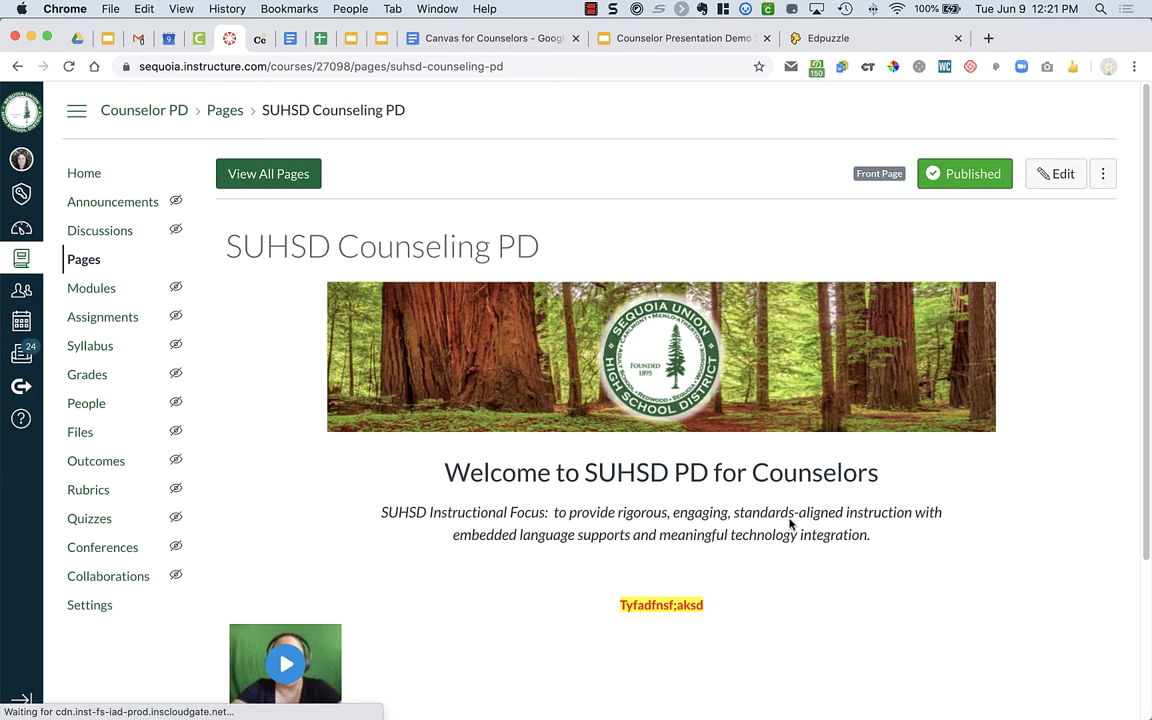
{"action": "scroll", "coordinate": [790, 522], "scroll_direction": "down", "scroll_amount": 5}
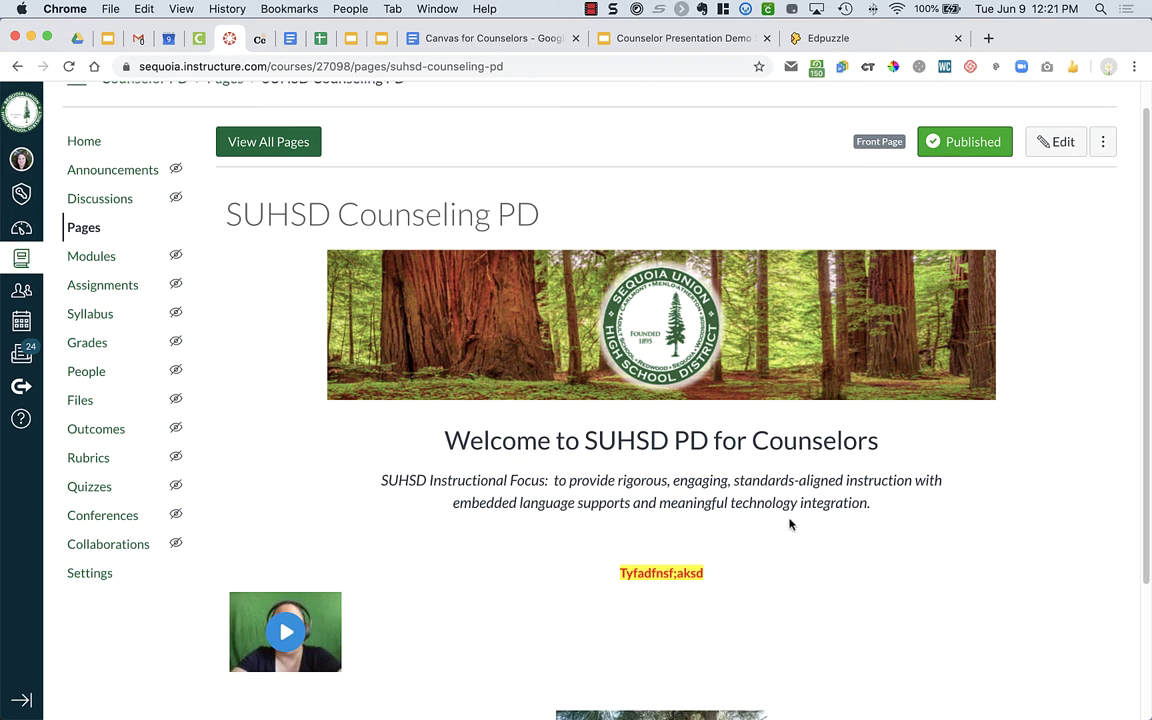
{"action": "scroll", "coordinate": [741, 539], "scroll_direction": "up", "scroll_amount": 1}
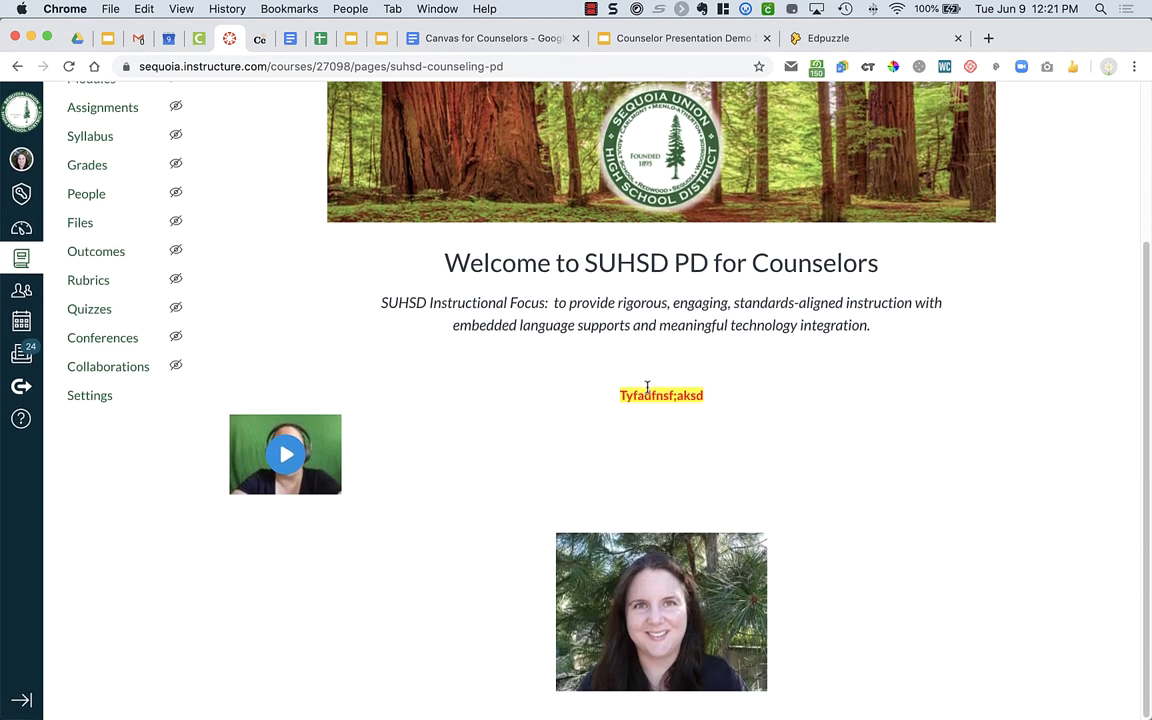
- Test playback of the embedded media comment in full screen, then reopen the page for editing
{"action": "left_click", "coordinate": [288, 458]}
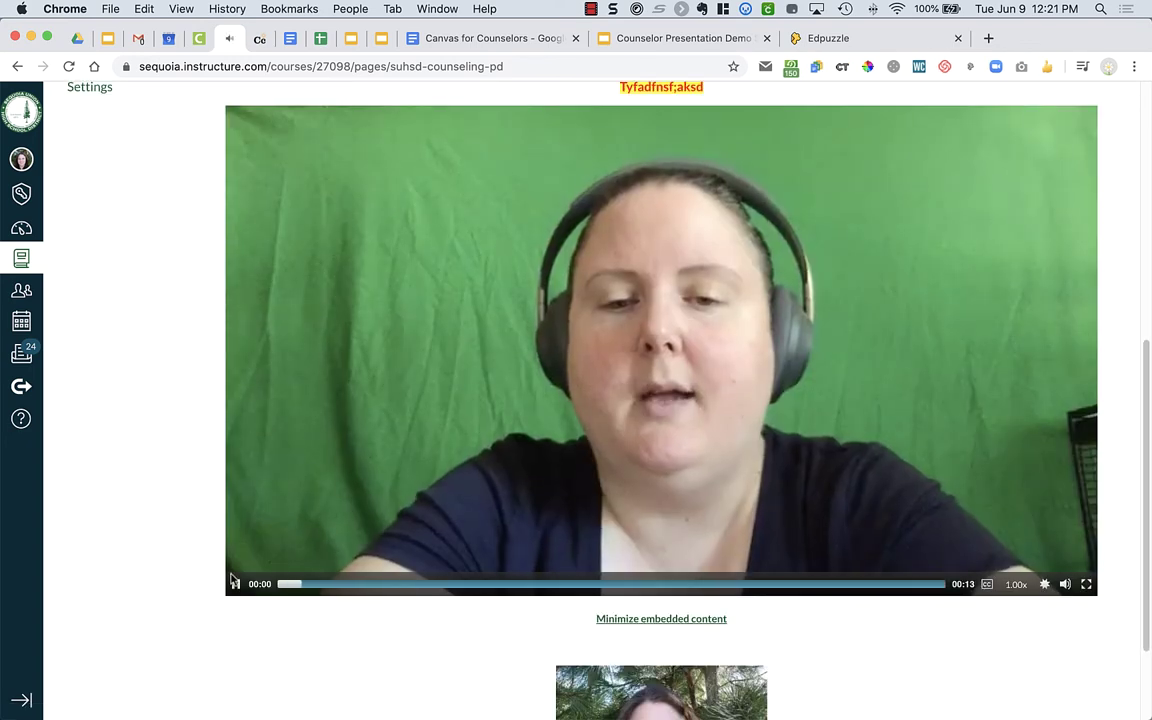
{"action": "left_click", "coordinate": [234, 584]}
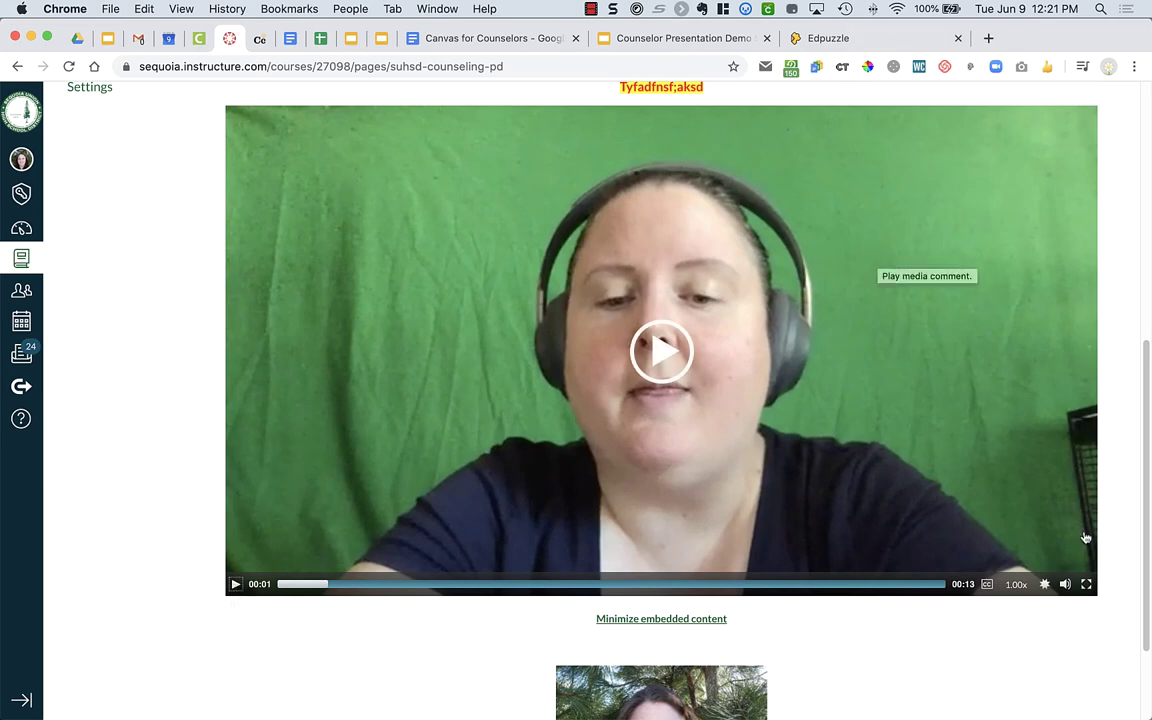
{"action": "left_click", "coordinate": [1088, 587]}
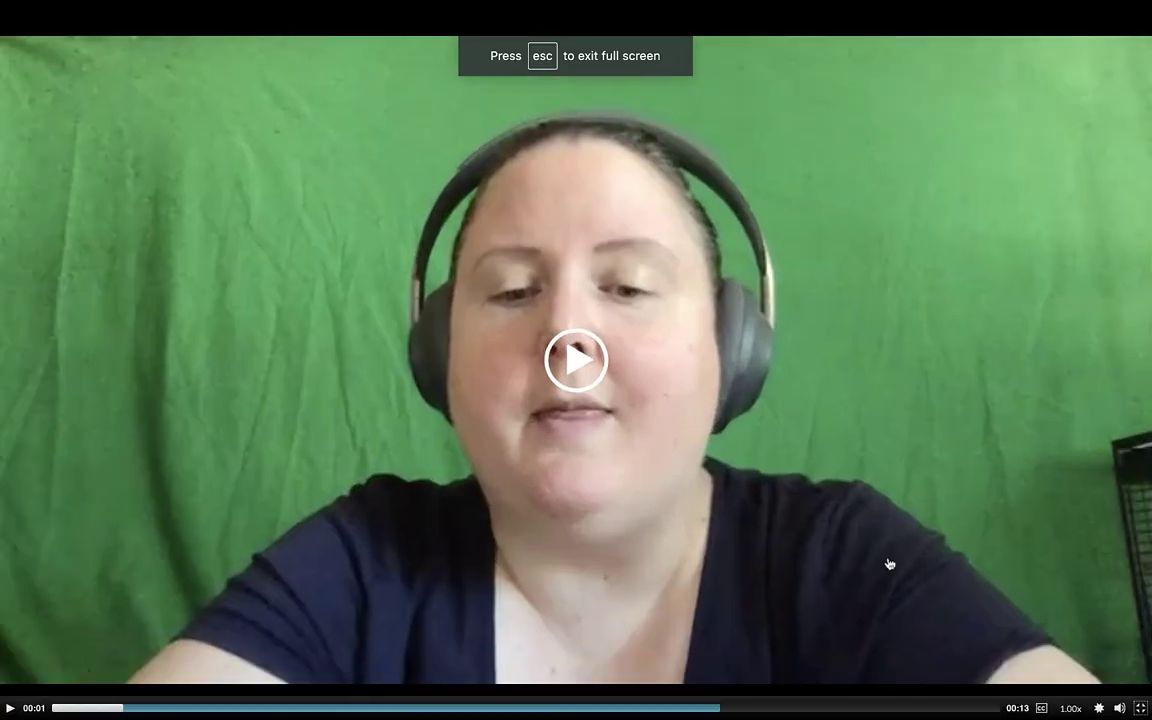
{"action": "key", "text": "Escape"}
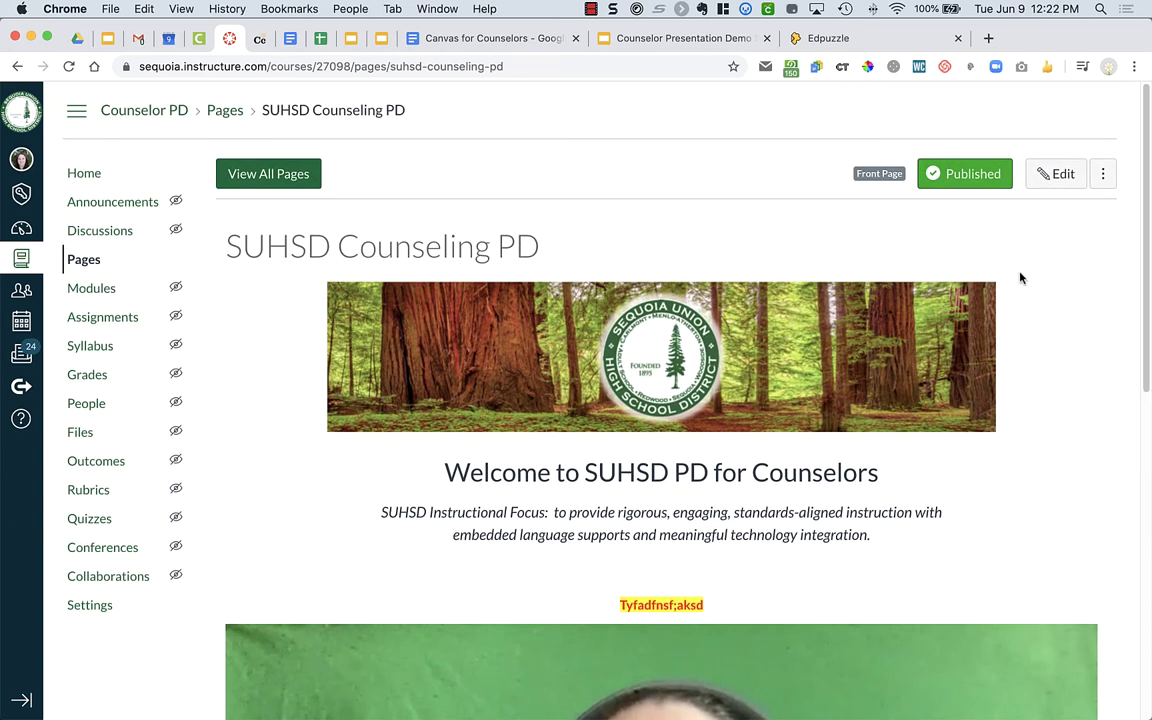
{"action": "left_click", "coordinate": [1058, 177]}
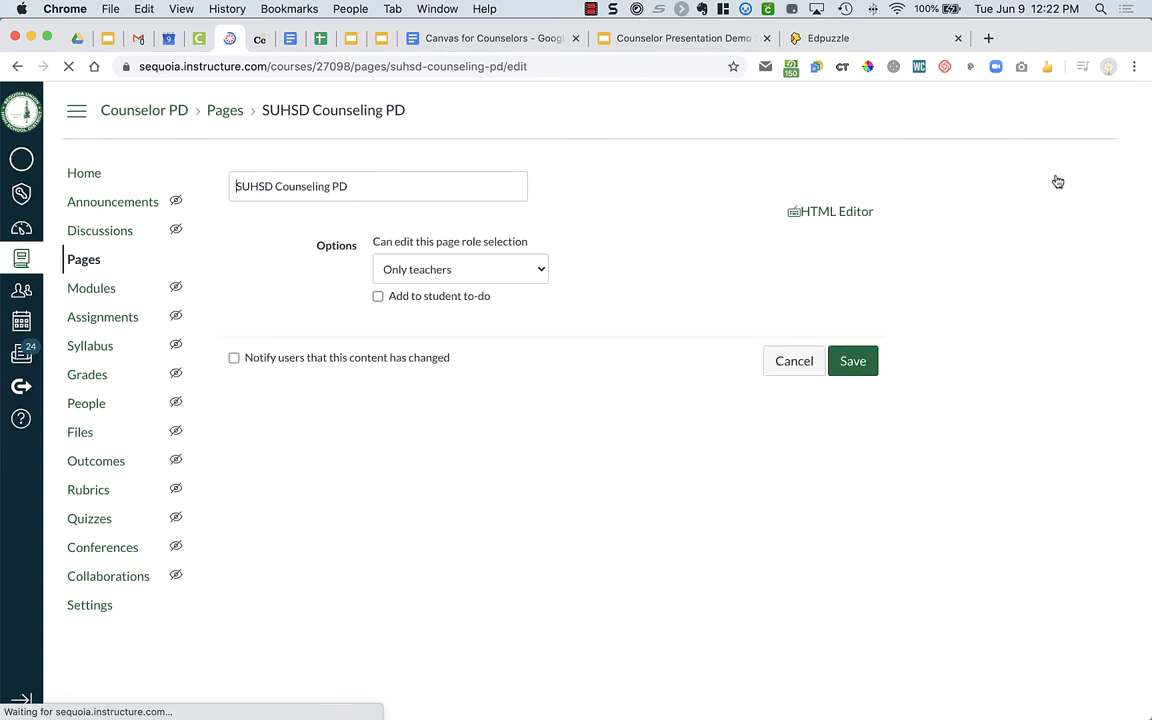
- Add the line 'Video Introduction by Ms. Hero' below the yellow text
{"action": "scroll", "coordinate": [505, 522], "scroll_direction": "down", "scroll_amount": 3}
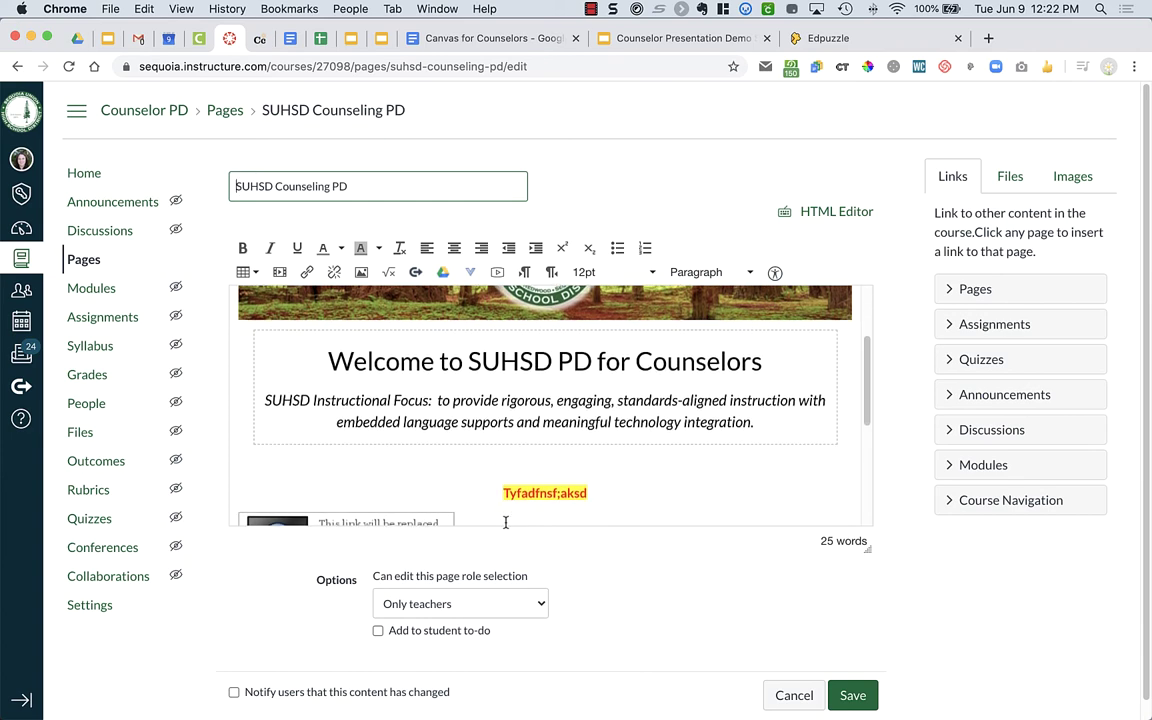
{"action": "scroll", "coordinate": [505, 510], "scroll_direction": "down", "scroll_amount": 4}
{"action": "left_click", "coordinate": [374, 334]}
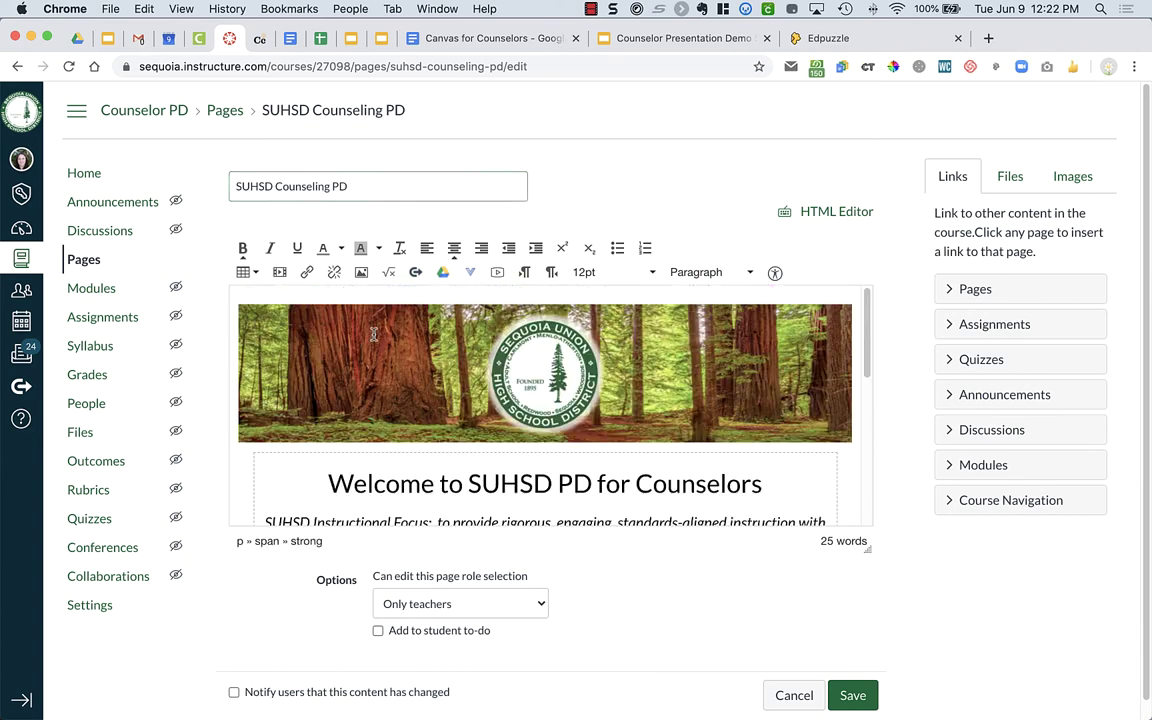
{"action": "scroll", "coordinate": [385, 435], "scroll_direction": "down", "scroll_amount": 4}
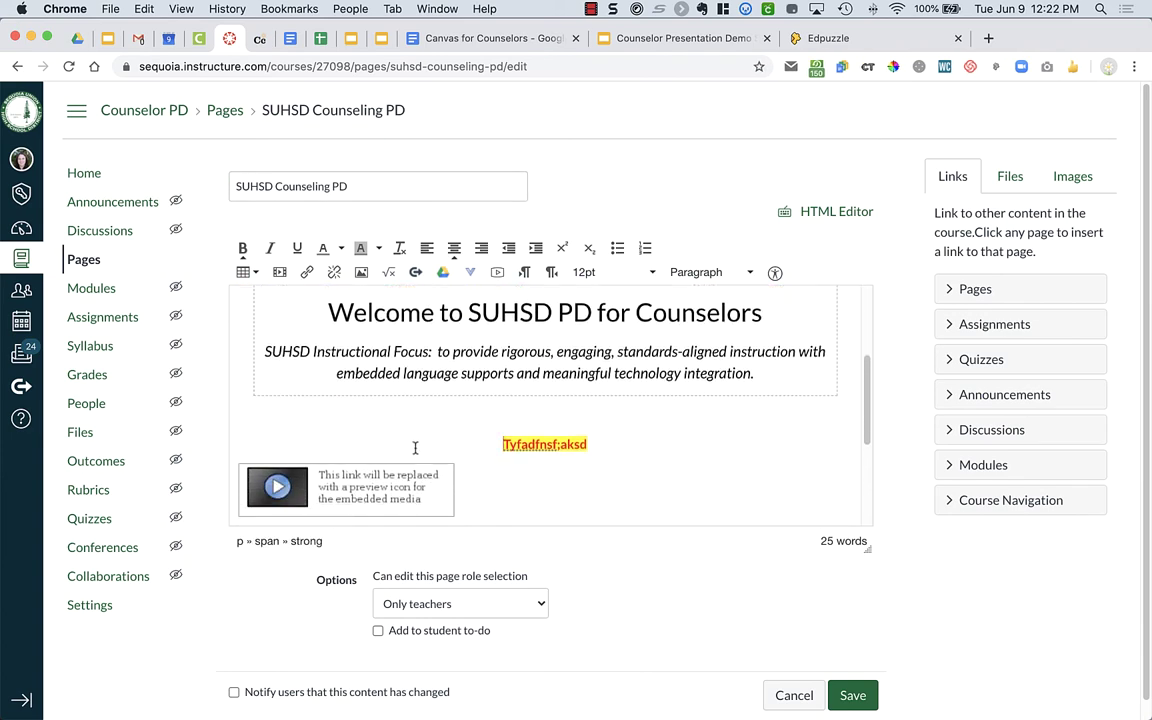
{"action": "left_click", "coordinate": [596, 444]}
{"action": "key", "text": "Return"}
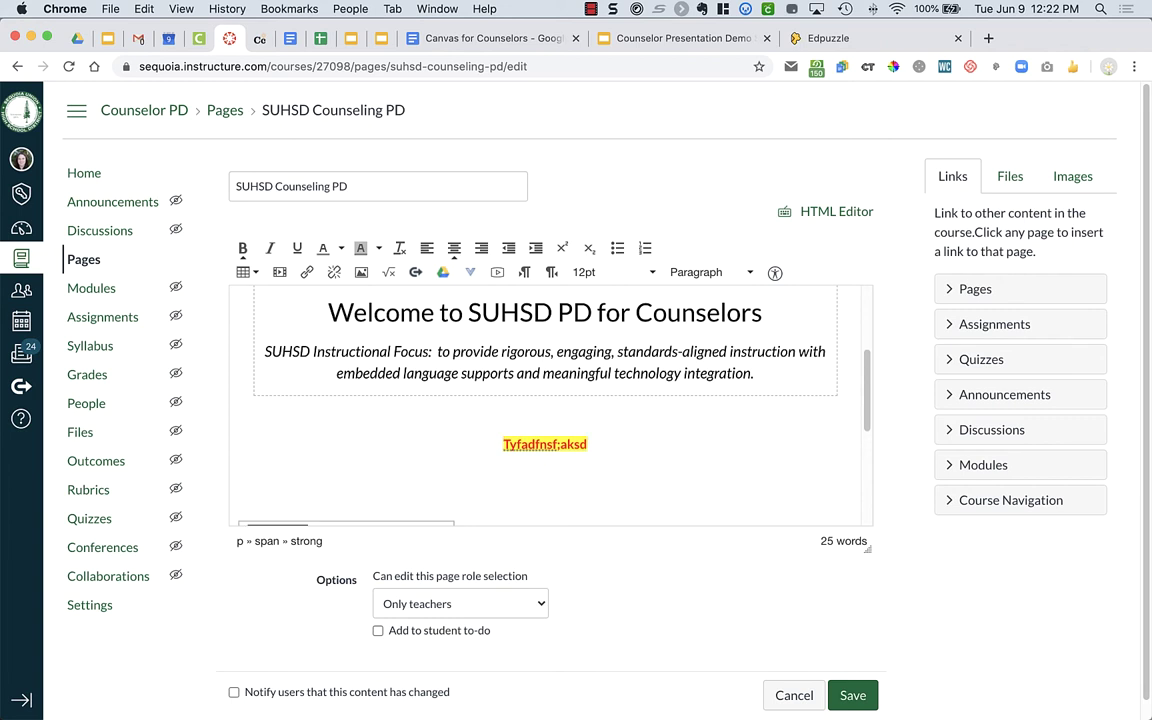
{"action": "type", "text": "Video Intro"}
{"action": "type", "text": "d"}
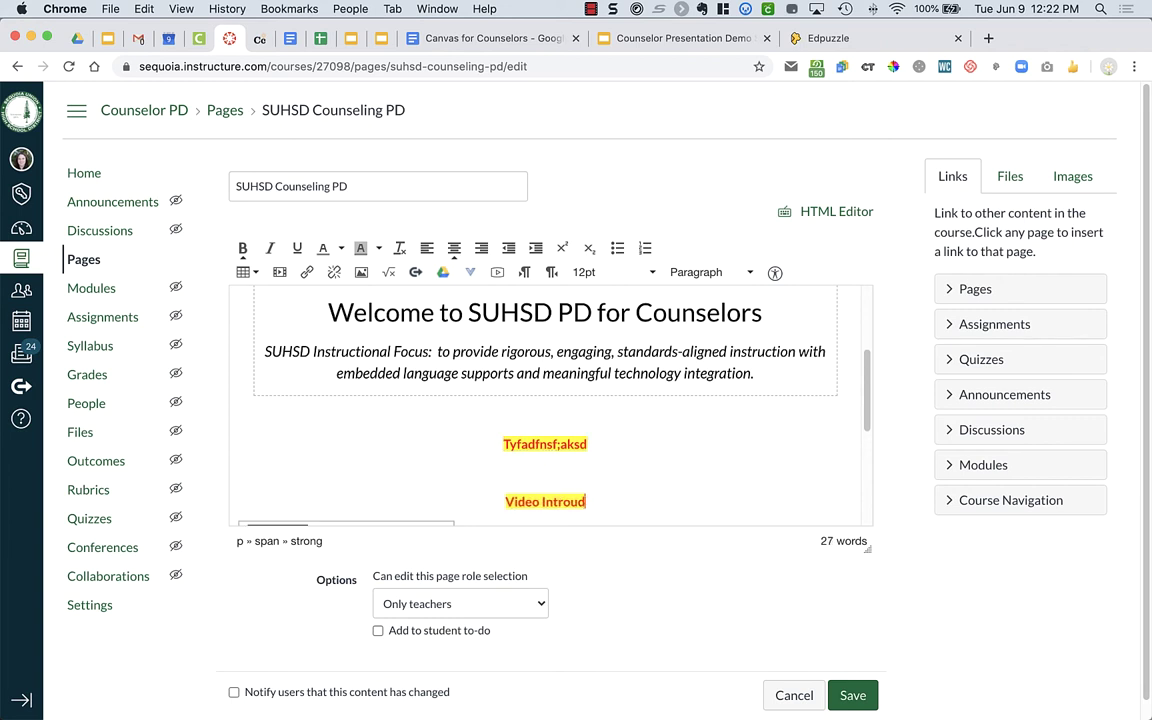
{"action": "type", "text": "uction"}
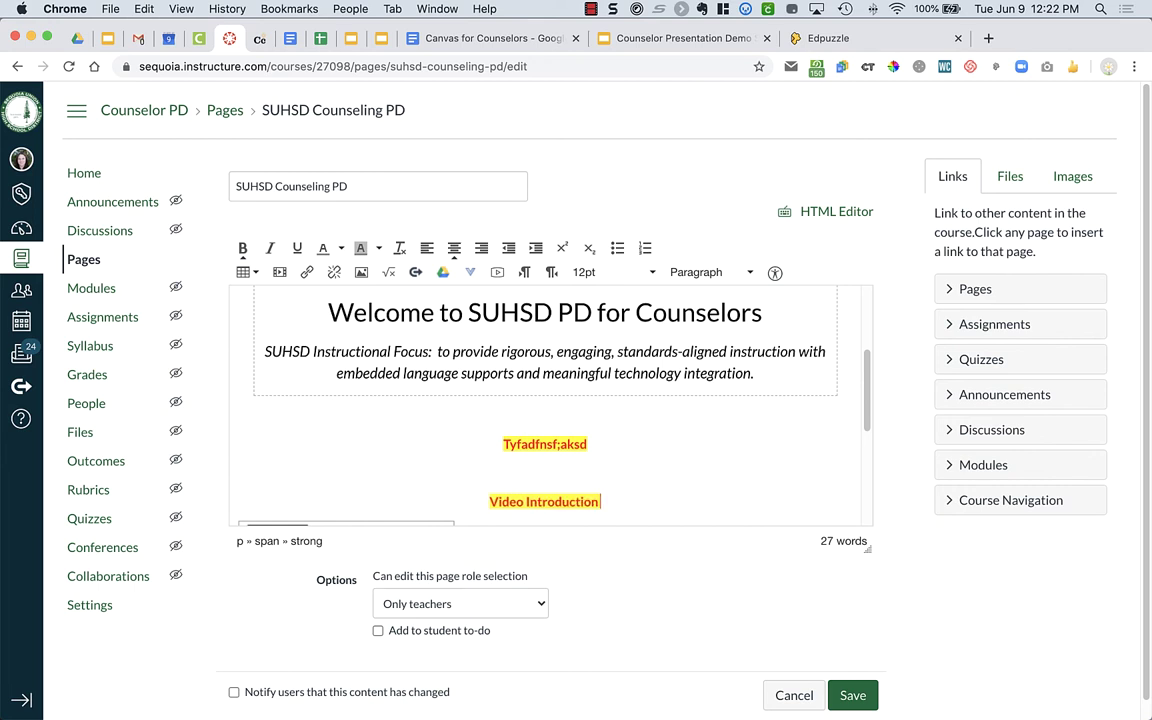
{"action": "type", "text": " by Ms. hero"}
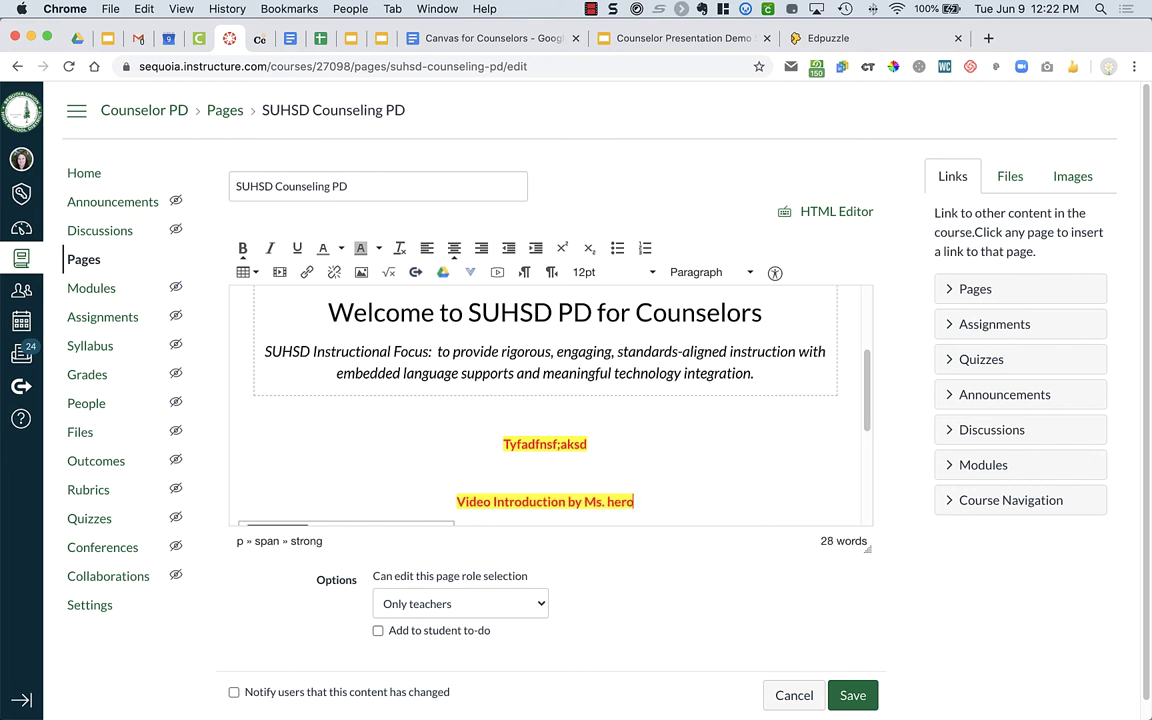
{"action": "key", "text": "BackSpace"}
{"action": "key", "text": "BackSpace"}
{"action": "key", "text": "BackSpace"}
{"action": "key", "text": "BackSpace"}
{"action": "type", "text": "Hero"}
{"action": "key", "text": "Down"}
{"action": "key", "text": "Down"}
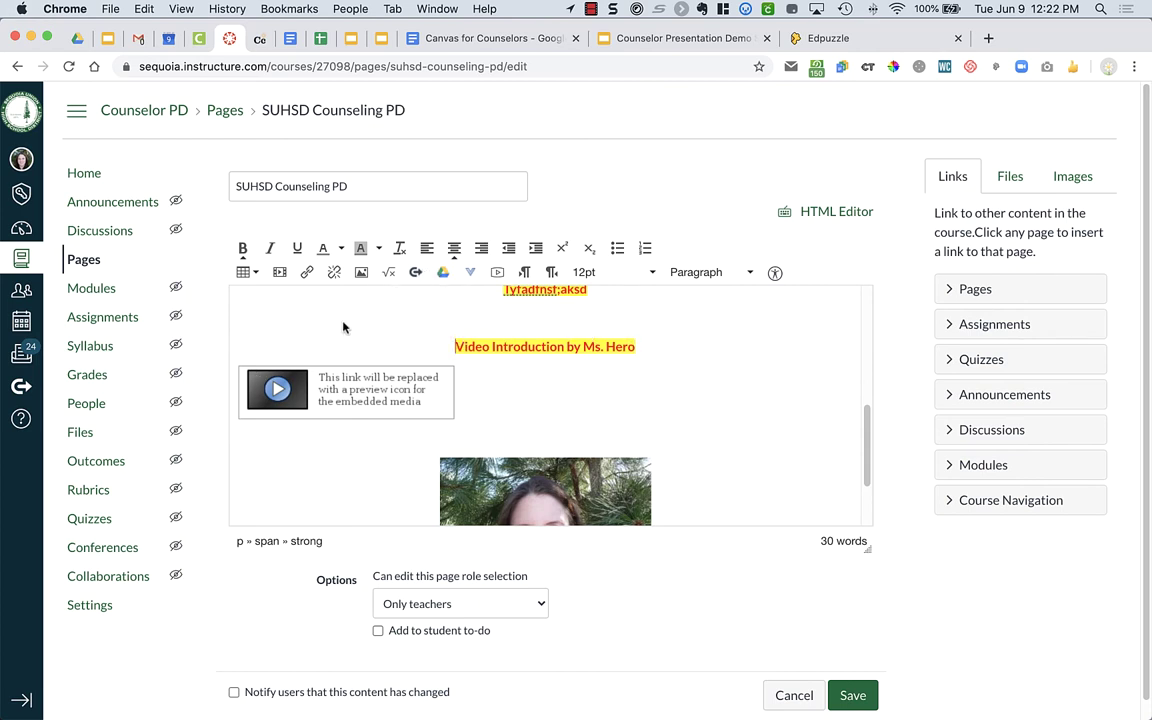
- Left-align the heading, remove its yellow highlight, make it black, and save the page
{"action": "left_click", "coordinate": [426, 248]}
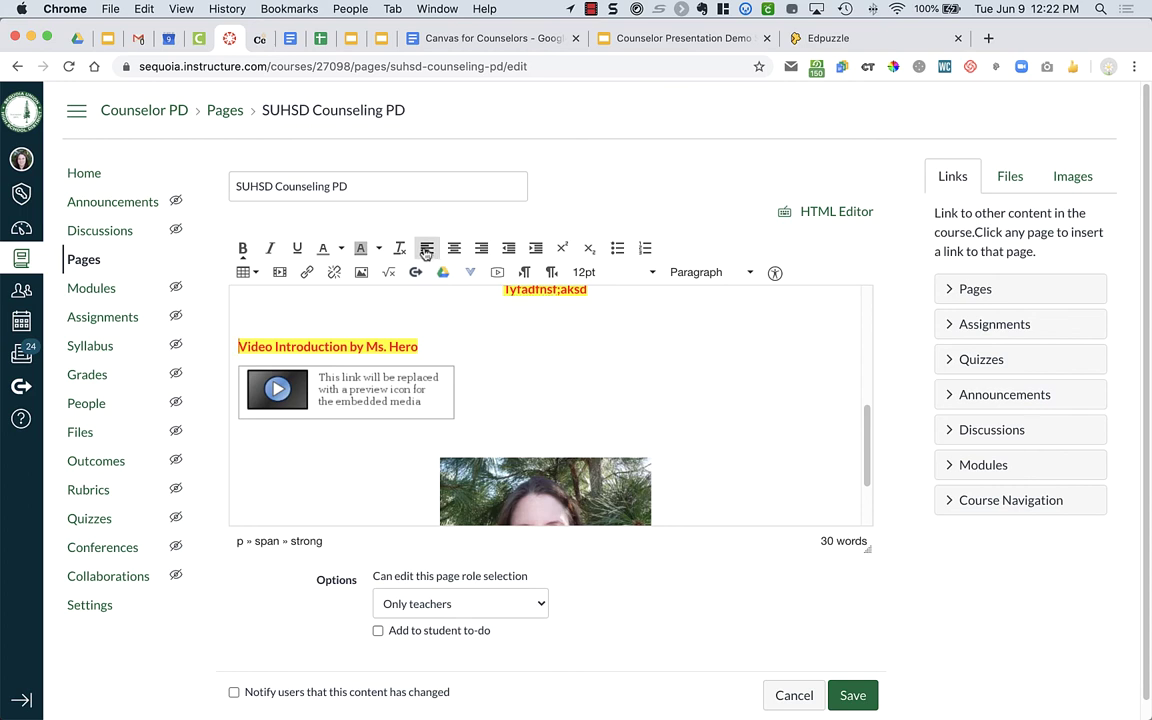
{"action": "left_click_drag", "start_coordinate": [419, 346], "coordinate": [228, 346]}
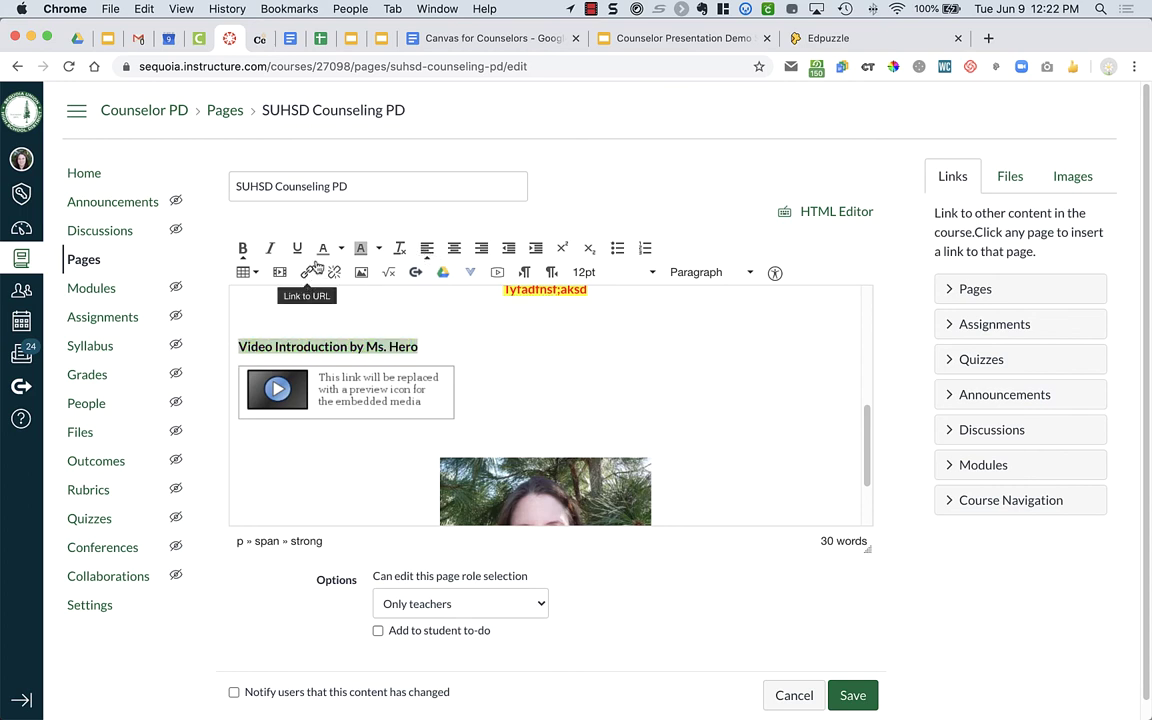
{"action": "left_click", "coordinate": [359, 252]}
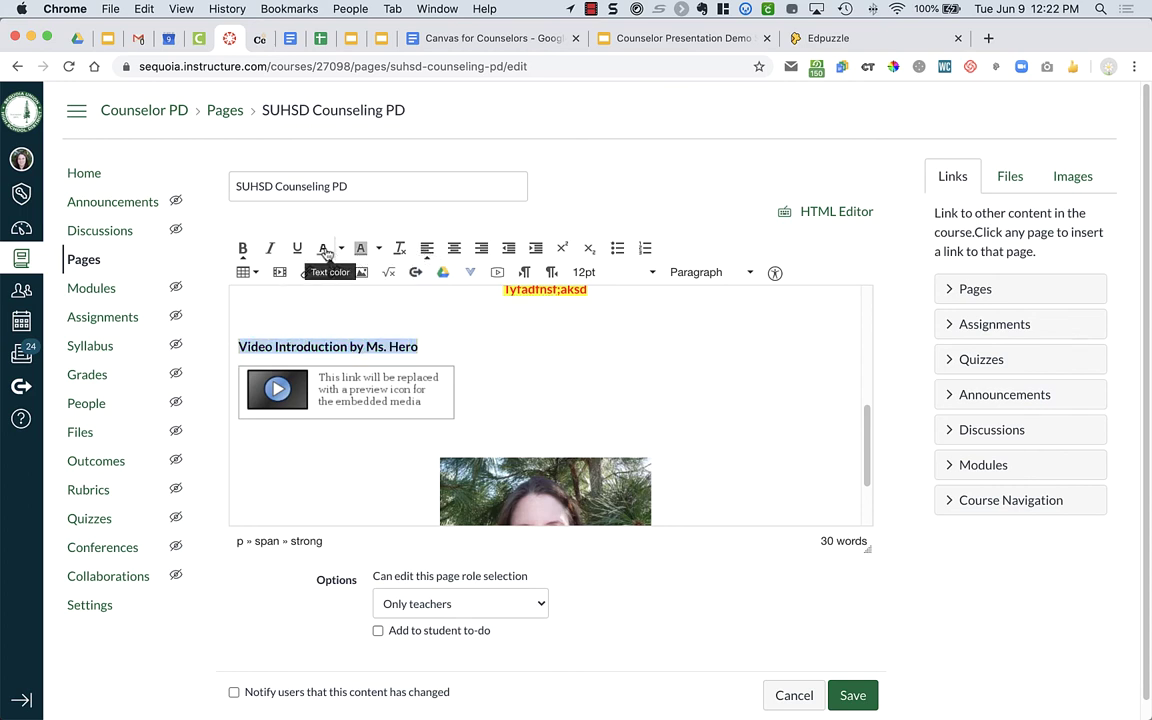
{"action": "left_click", "coordinate": [342, 254]}
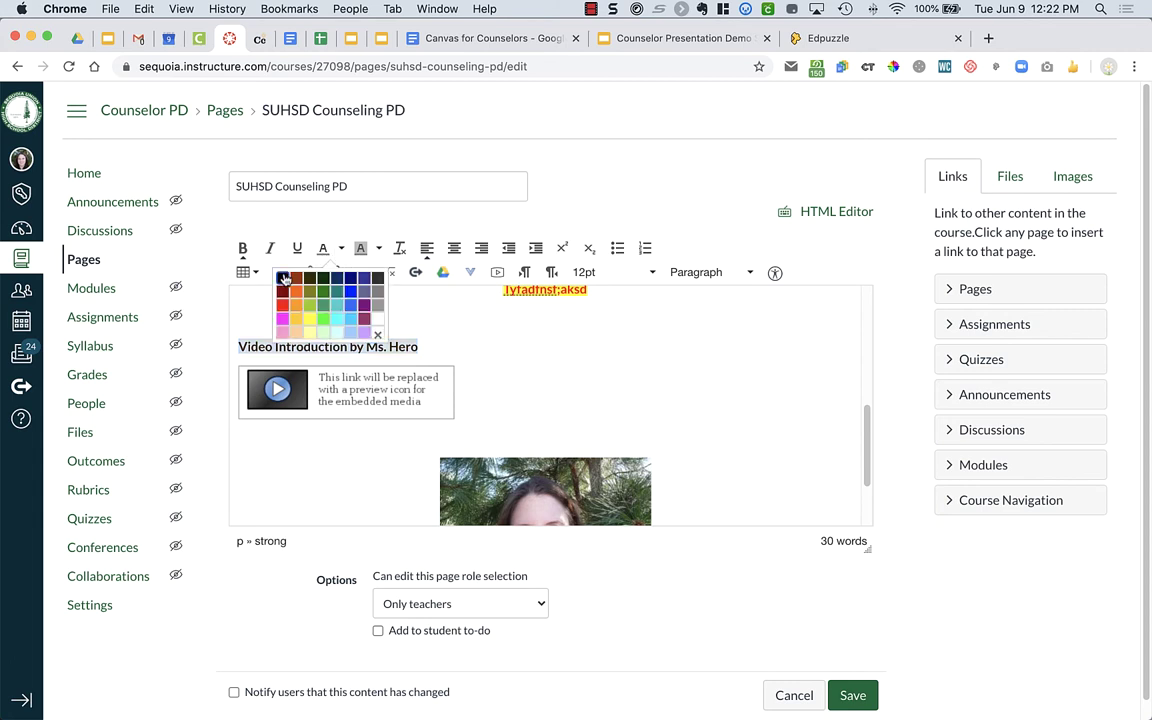
{"action": "left_click", "coordinate": [287, 268]}
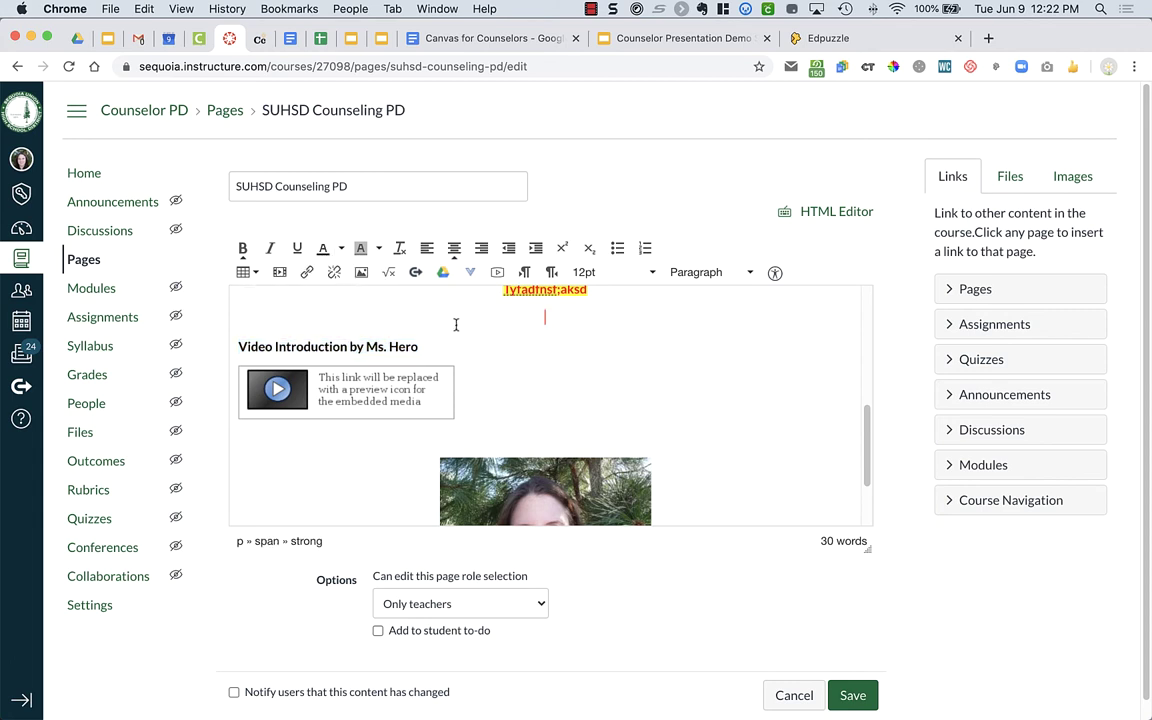
{"action": "left_click", "coordinate": [853, 695]}
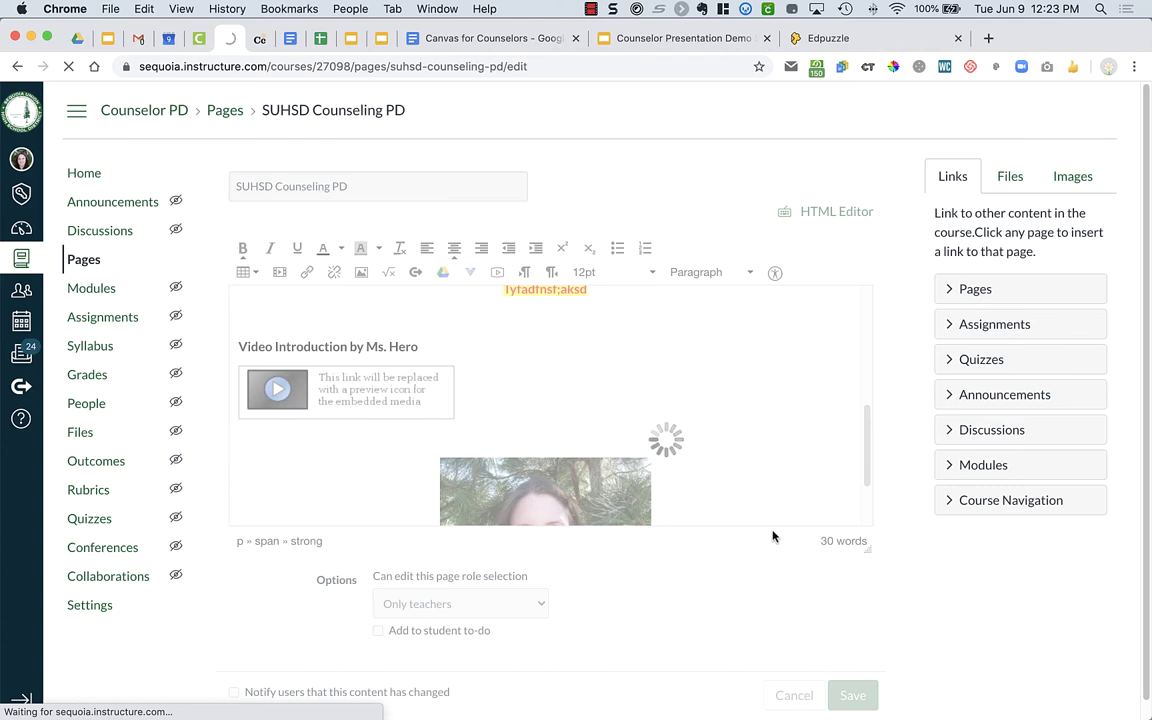
- Review the saved front page, then go to course Home and on to the Pages section
{"action": "scroll", "coordinate": [682, 483], "scroll_direction": "down", "scroll_amount": 3}
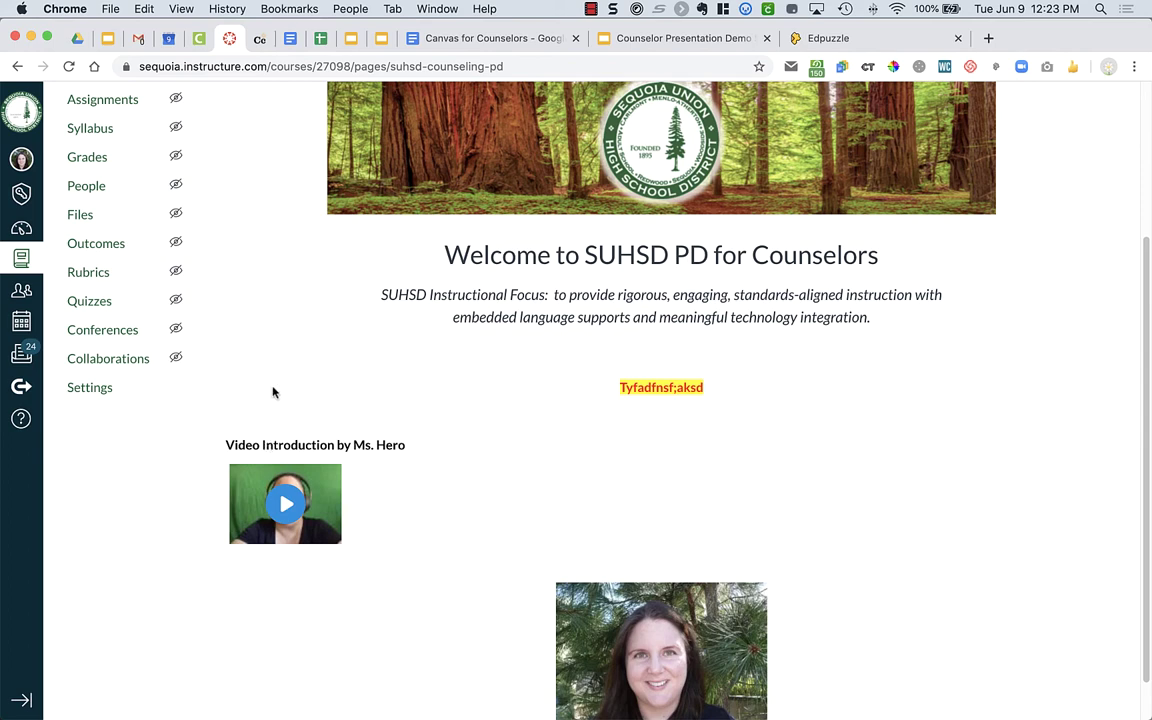
{"action": "scroll", "coordinate": [283, 378], "scroll_direction": "up", "scroll_amount": 3}
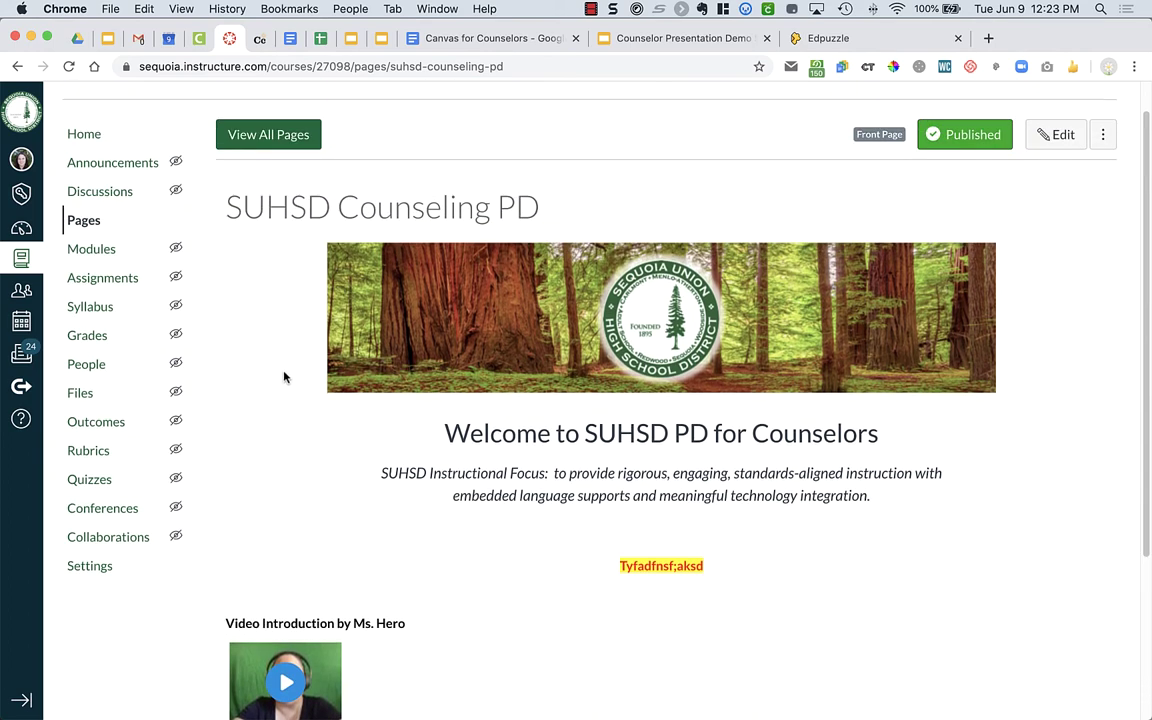
{"action": "scroll", "coordinate": [283, 378], "scroll_direction": "up", "scroll_amount": 1}
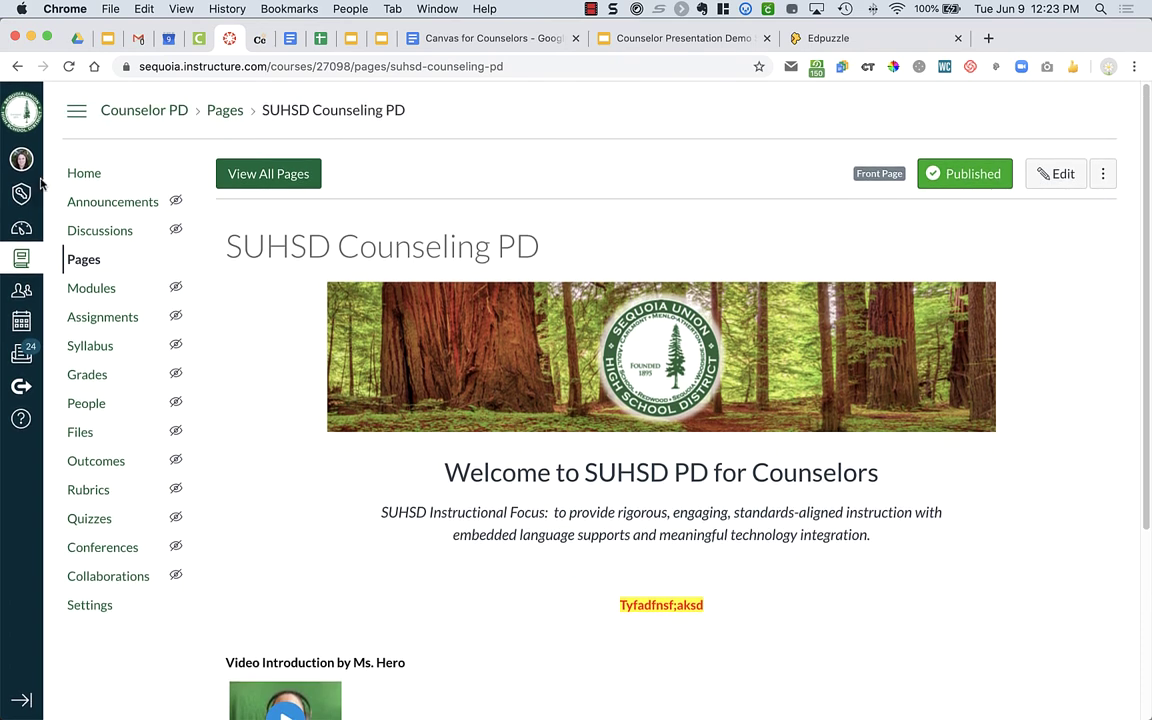
{"action": "left_click", "coordinate": [83, 178]}
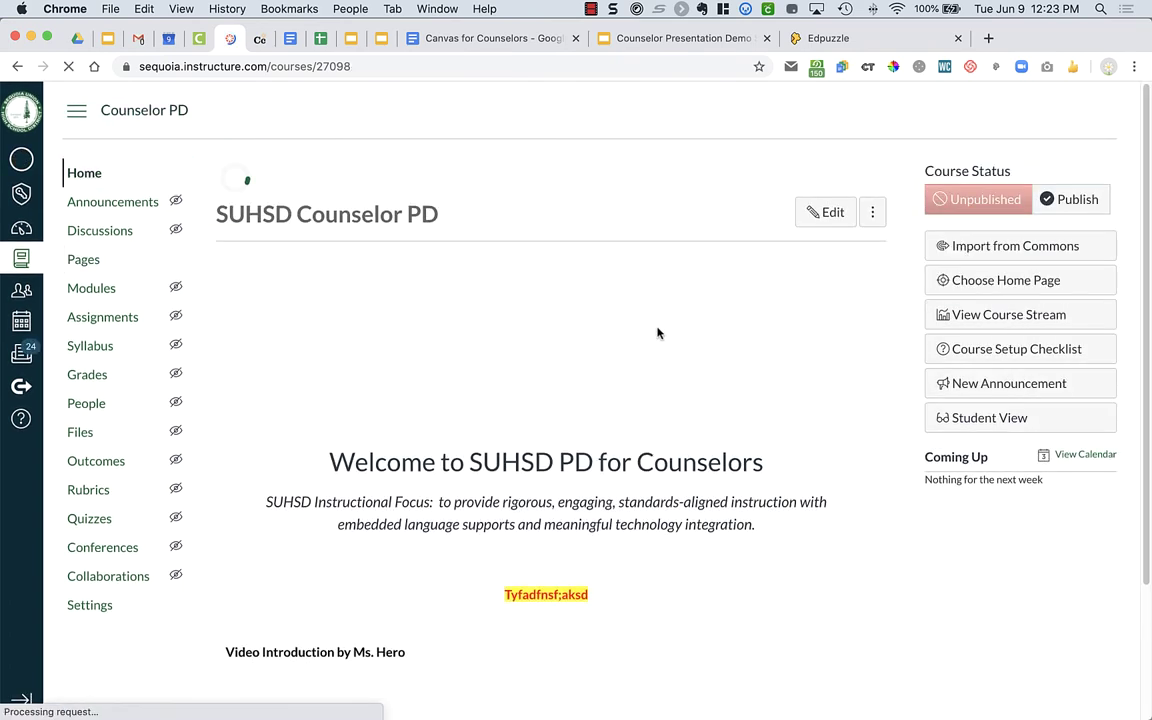
{"action": "scroll", "coordinate": [453, 522], "scroll_direction": "down", "scroll_amount": 5}
{"action": "scroll", "coordinate": [455, 522], "scroll_direction": "up", "scroll_amount": 4}
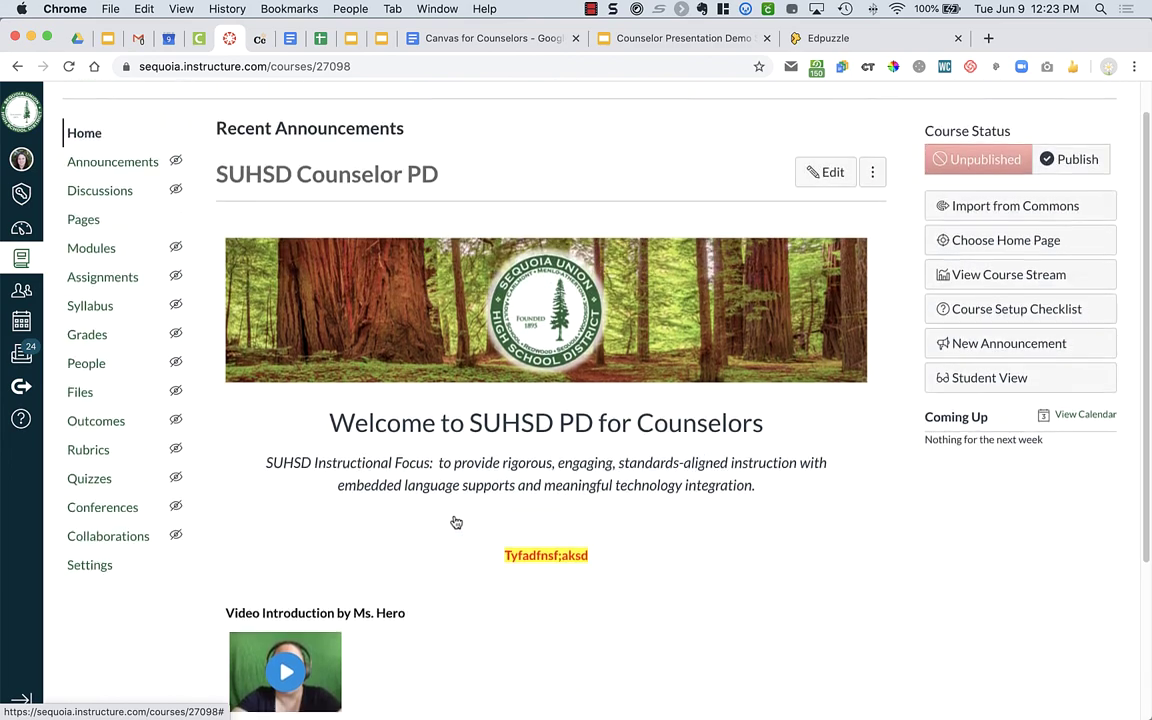
{"action": "scroll", "coordinate": [455, 522], "scroll_direction": "down", "scroll_amount": 5}
{"action": "scroll", "coordinate": [453, 522], "scroll_direction": "up", "scroll_amount": 6}
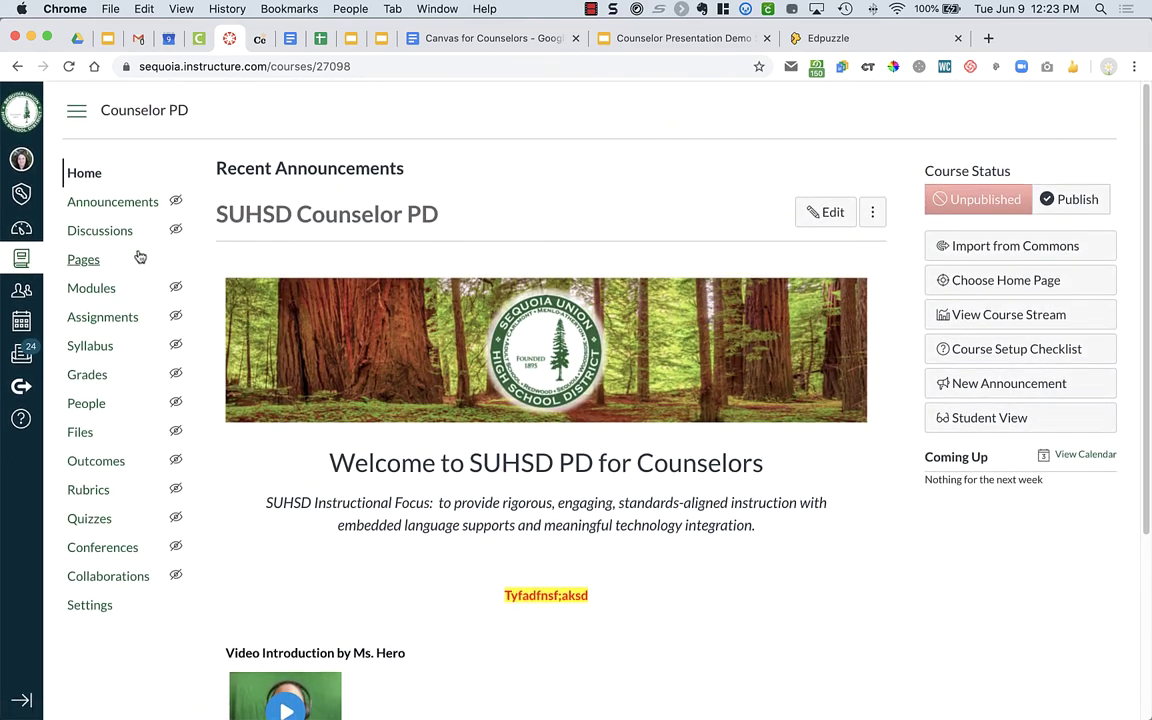
{"action": "left_click", "coordinate": [82, 263]}
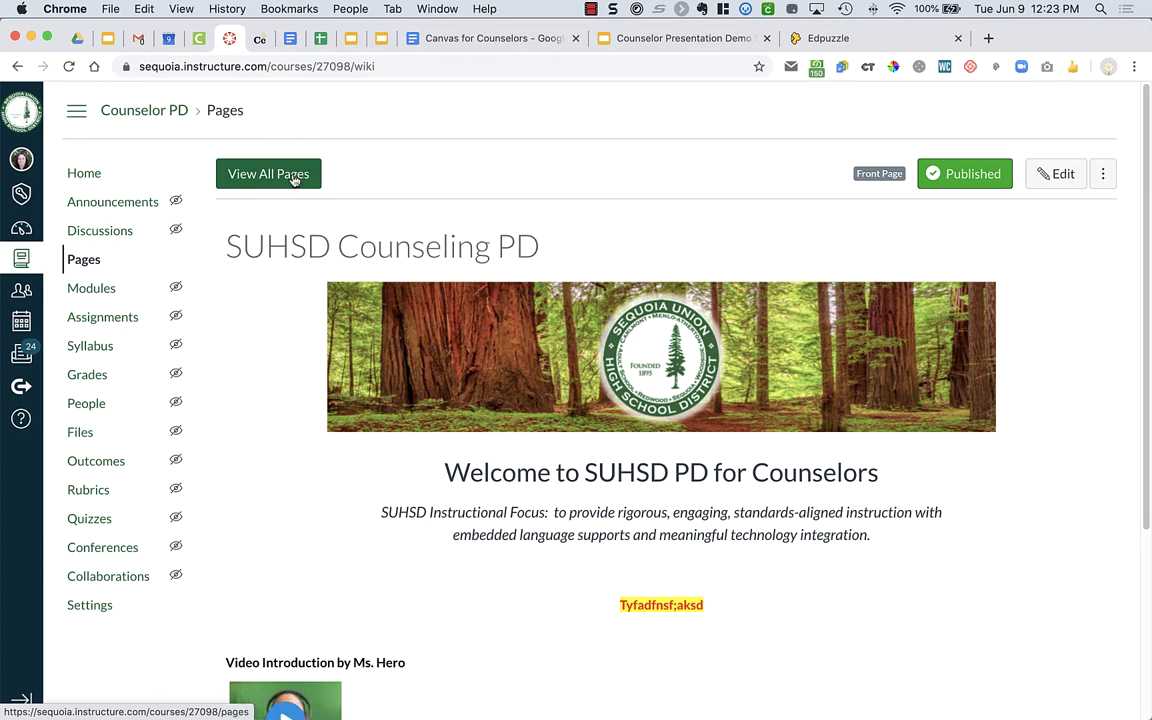
- From the full page list, create a new page titled 'Naviance Instructions'
{"action": "left_click", "coordinate": [293, 176]}
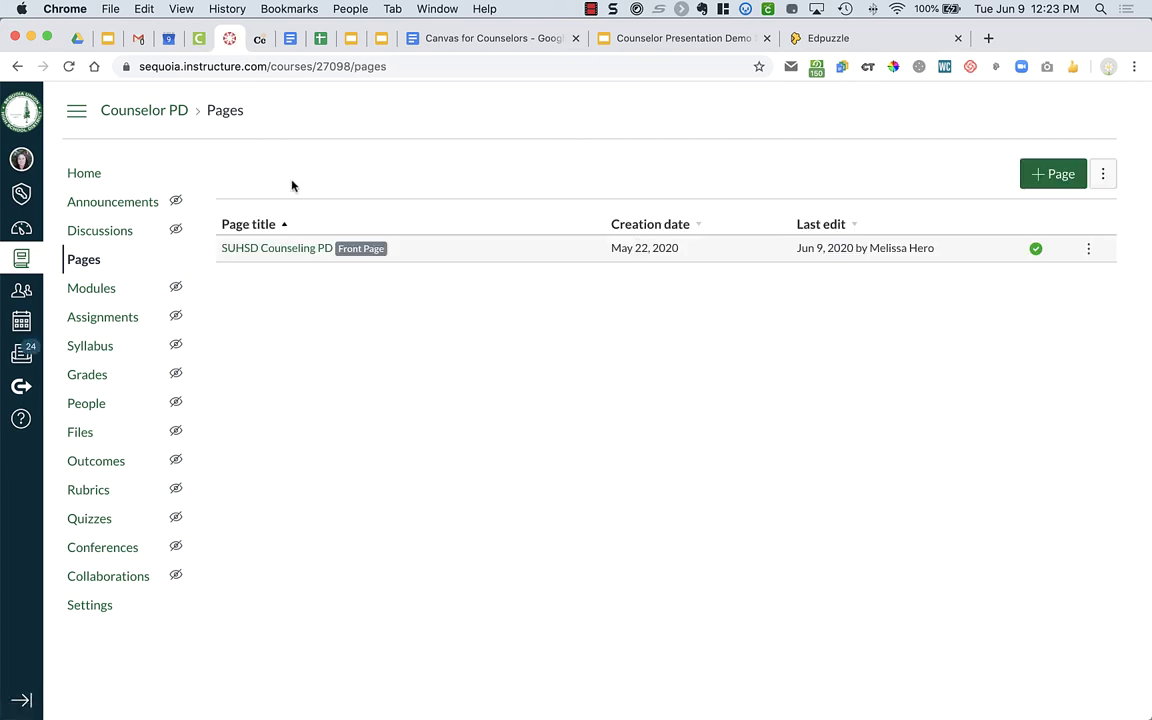
{"action": "left_click", "coordinate": [1067, 191]}
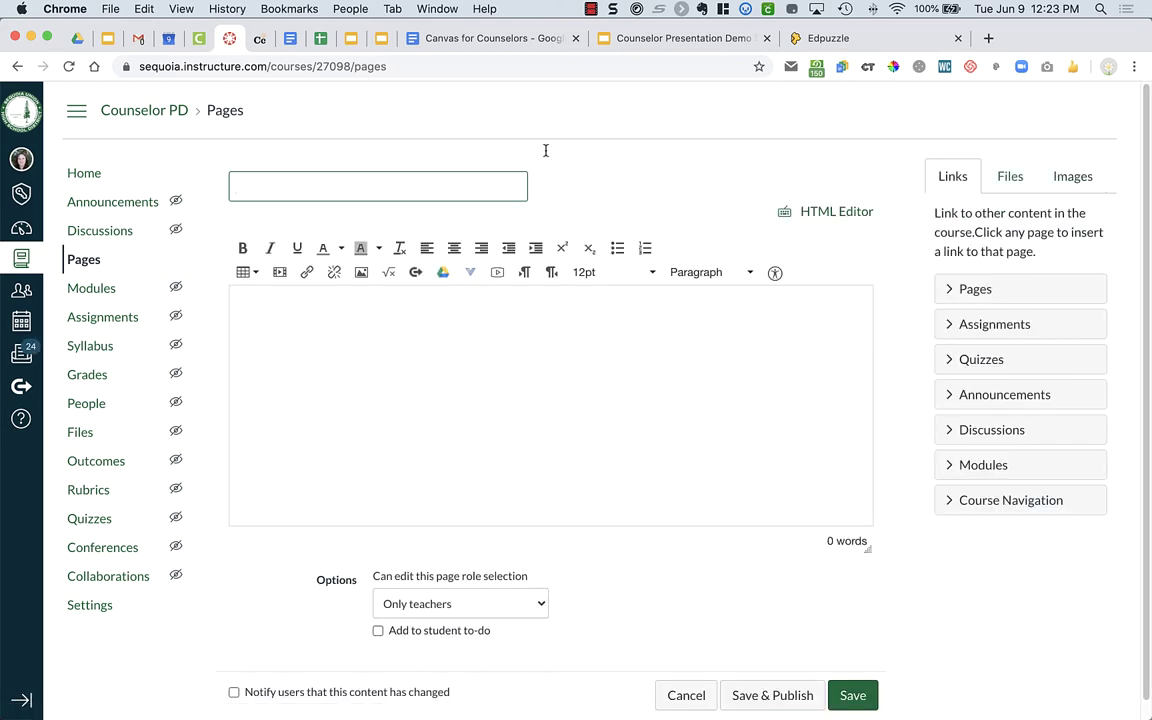
{"action": "left_click", "coordinate": [502, 189]}
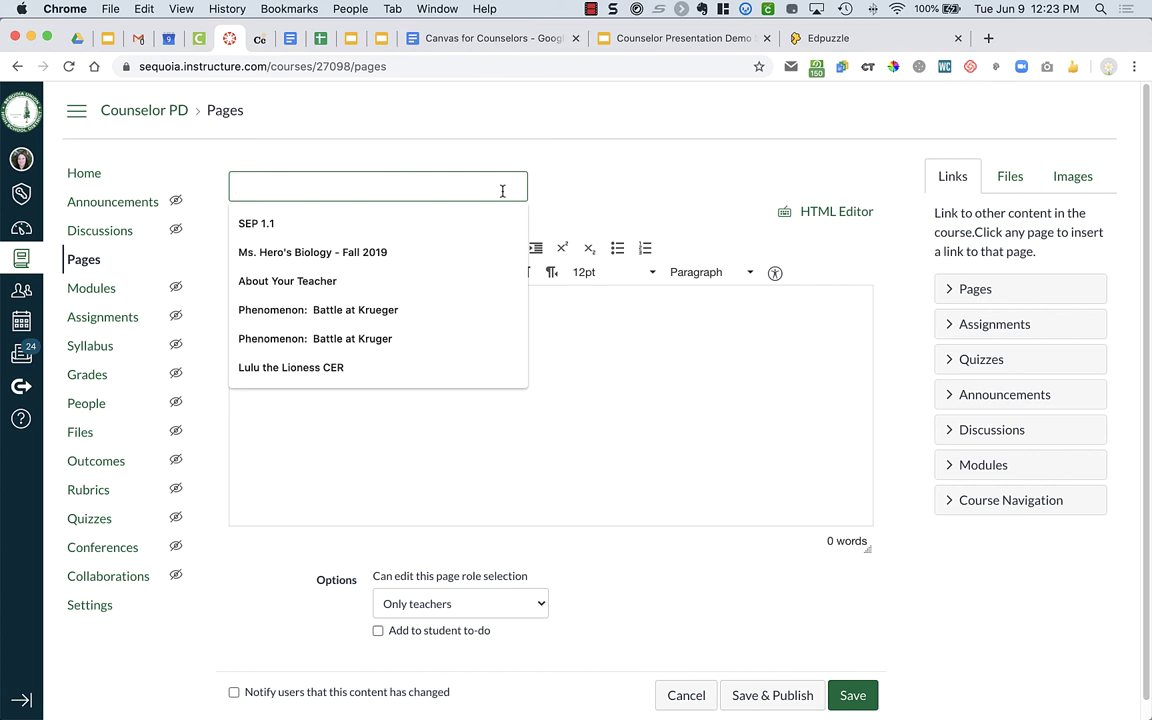
{"action": "type", "text": "Naviance"}
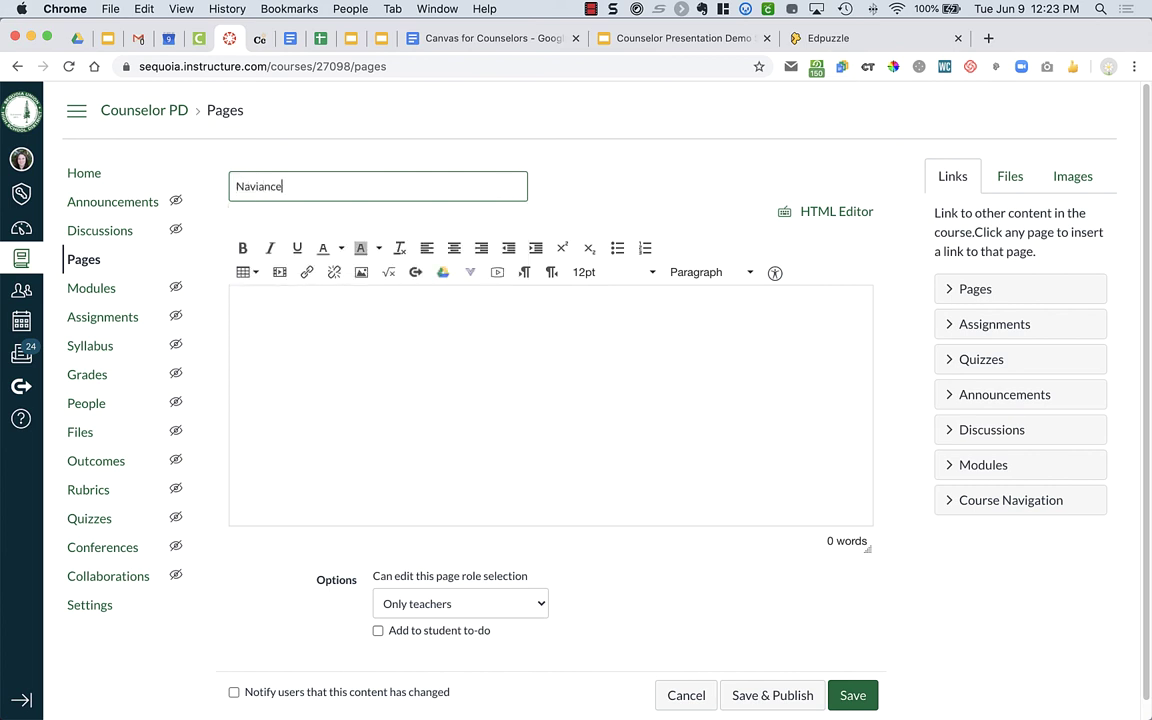
{"action": "type", "text": " Instructions"}
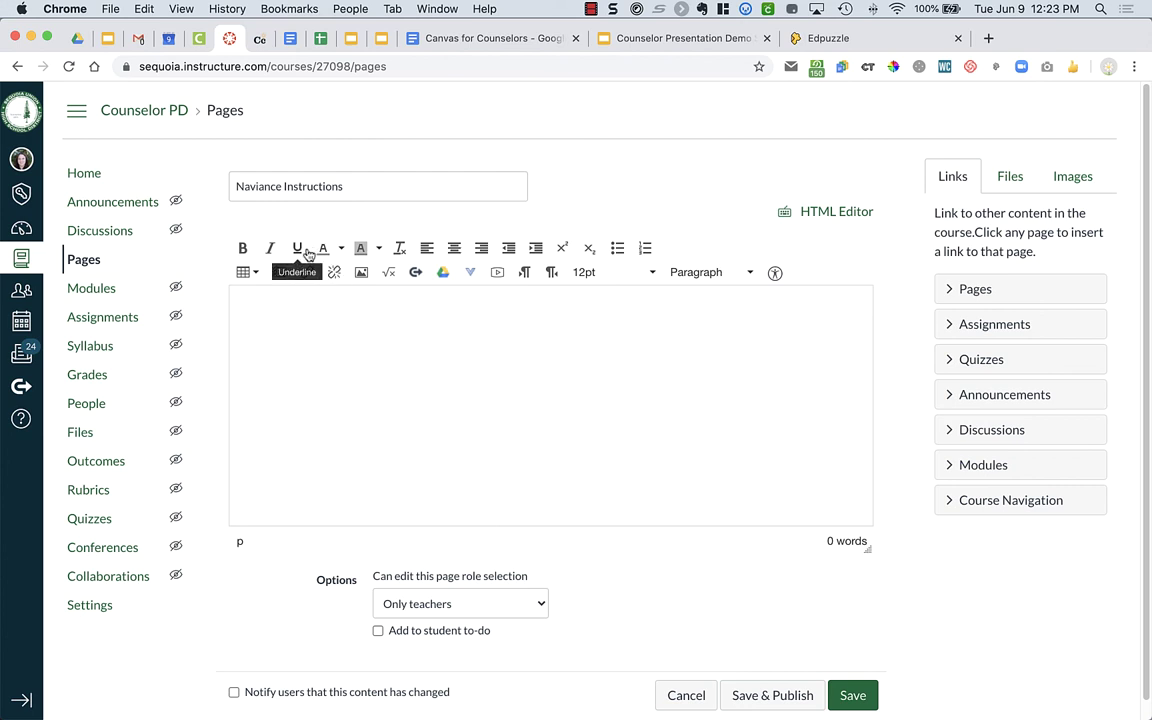
{"action": "scroll", "coordinate": [774, 514], "scroll_direction": "down", "scroll_amount": 1}
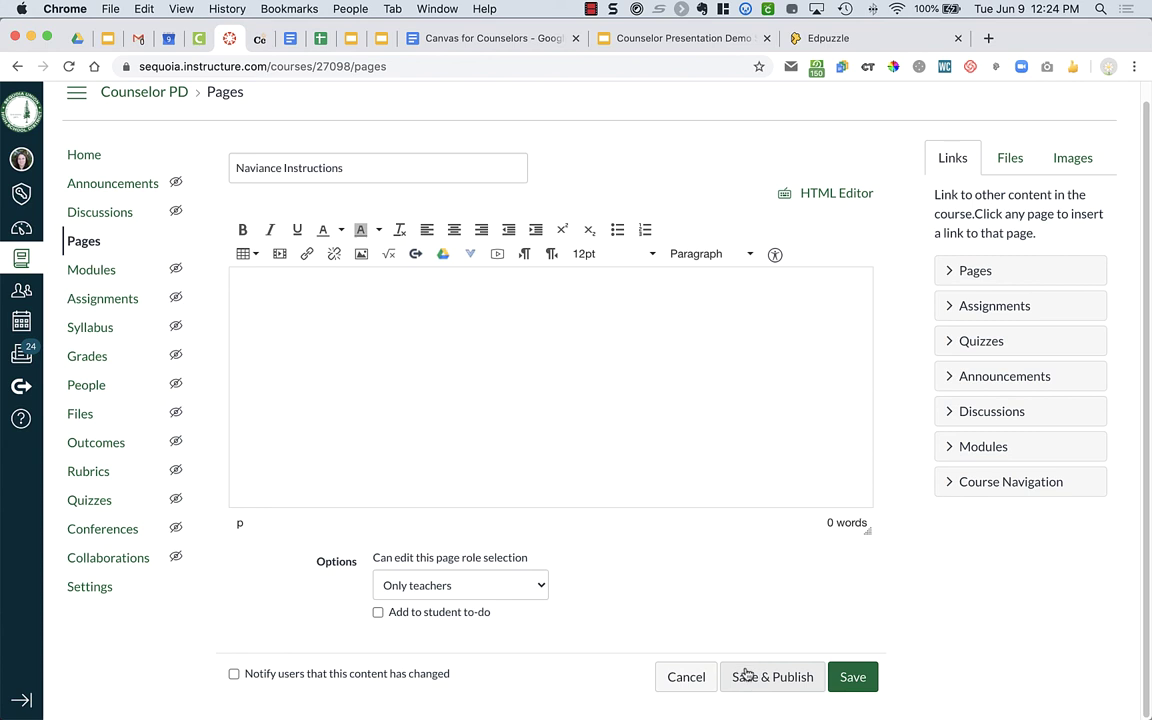
- Save and publish the Naviance Instructions page, then show it in the course's full page list
{"action": "left_click", "coordinate": [743, 675]}
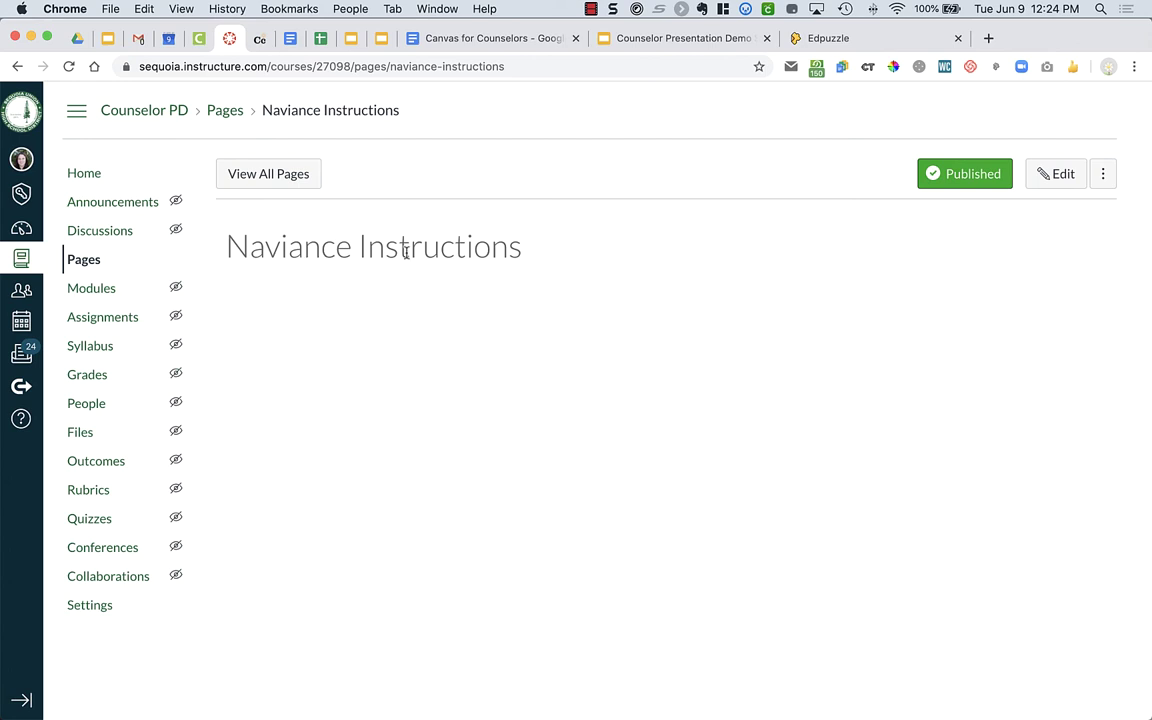
{"action": "left_click", "coordinate": [86, 174]}
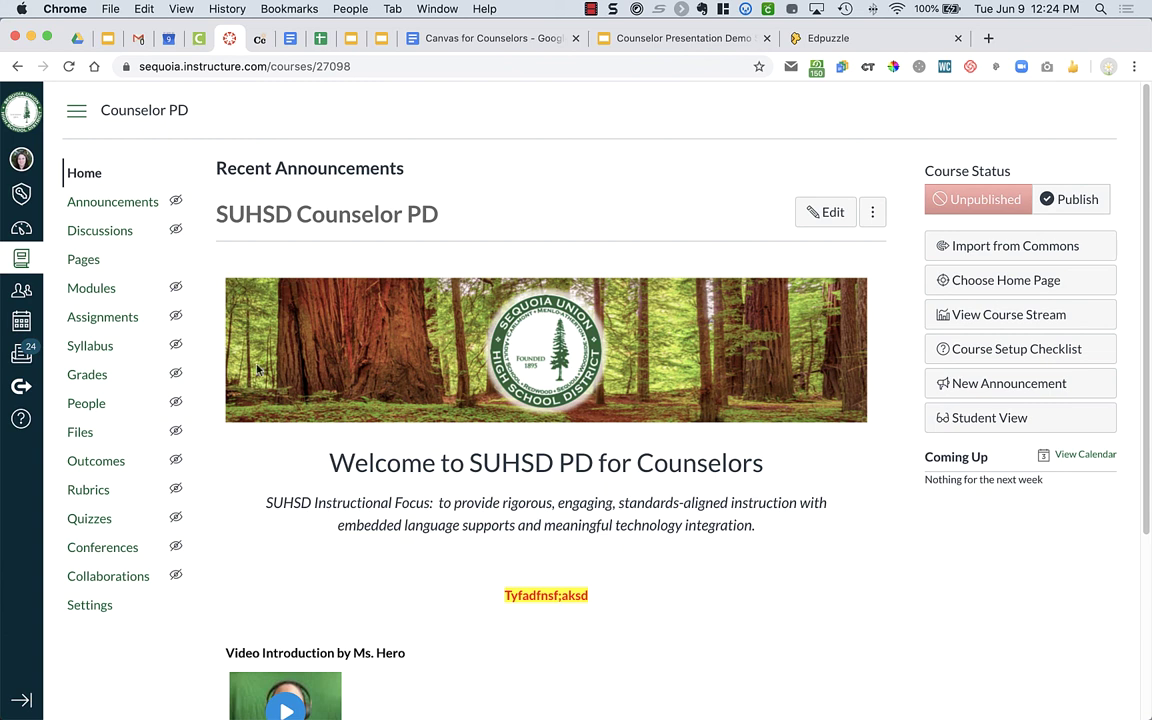
{"action": "left_click", "coordinate": [84, 262]}
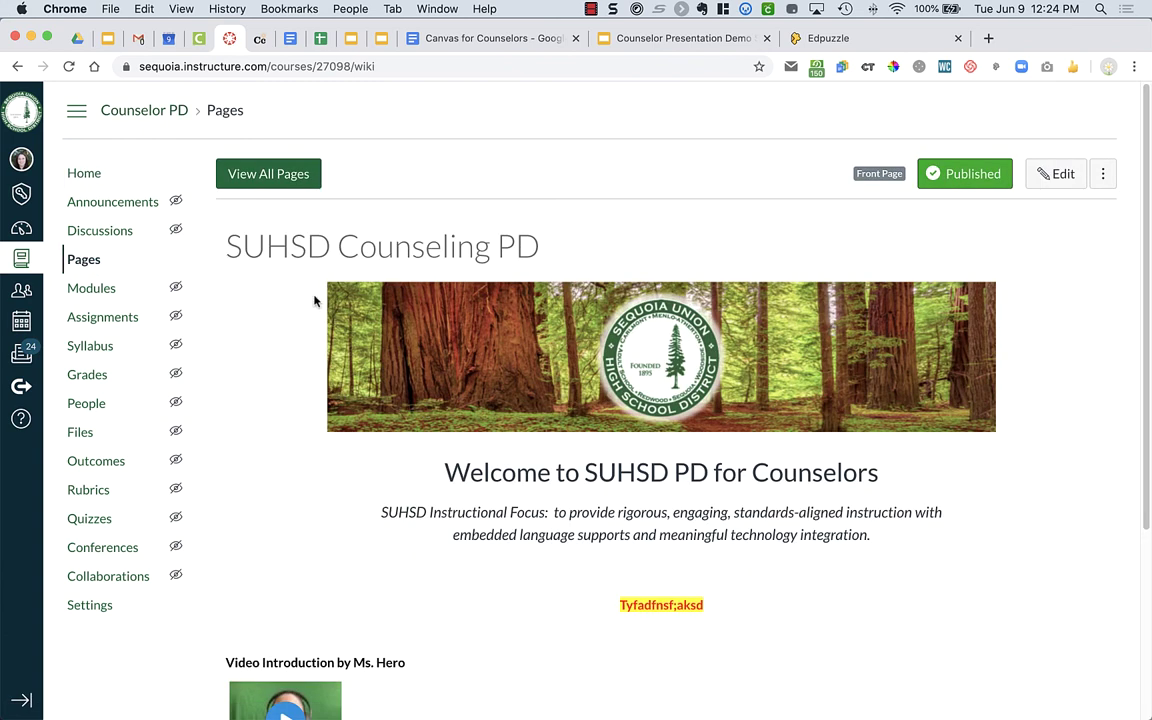
{"action": "left_click", "coordinate": [275, 175]}
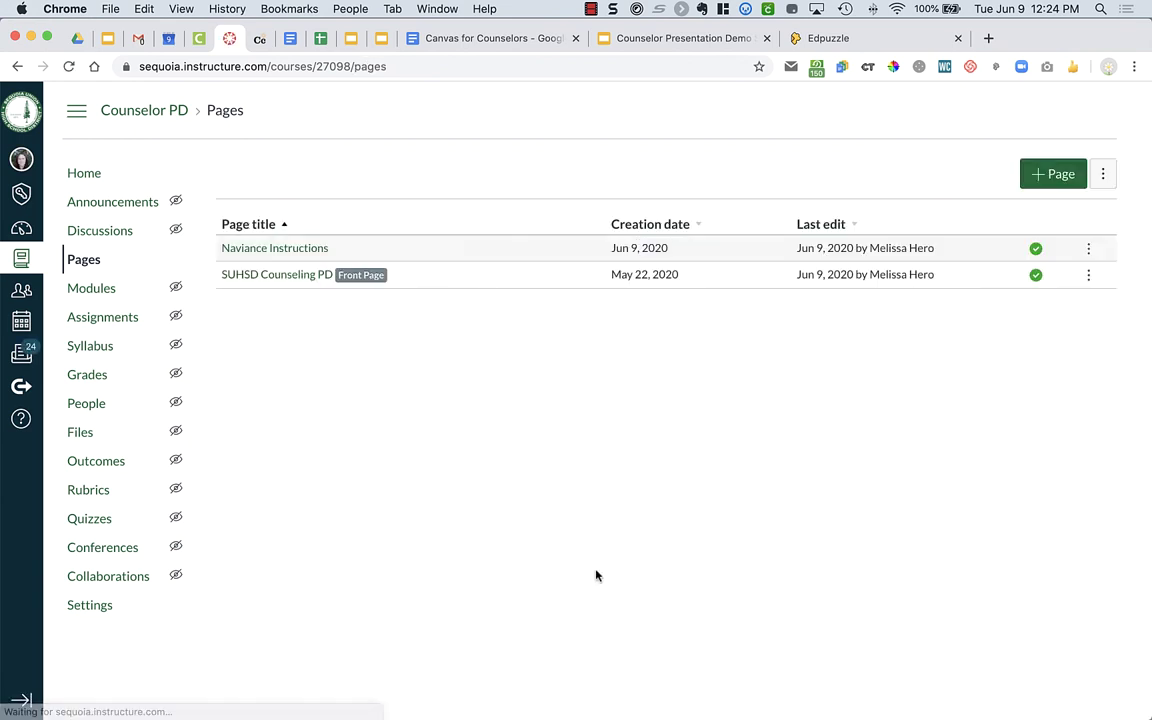